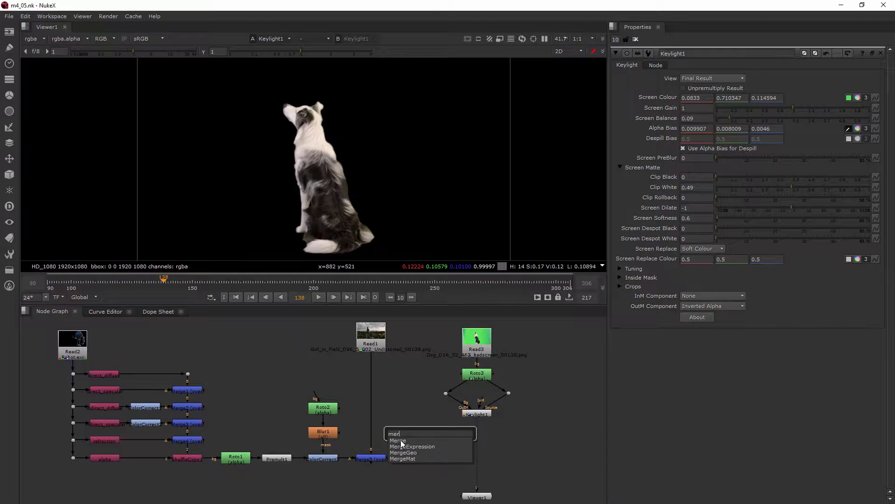
Add a Merge node that layers the keyed dog over the field background plate and view its result.
{"action": "left_click_drag", "start_coordinate": [427, 434], "coordinate": [368, 461]}
{"action": "left_click_drag", "start_coordinate": [415, 491], "coordinate": [368, 491]}
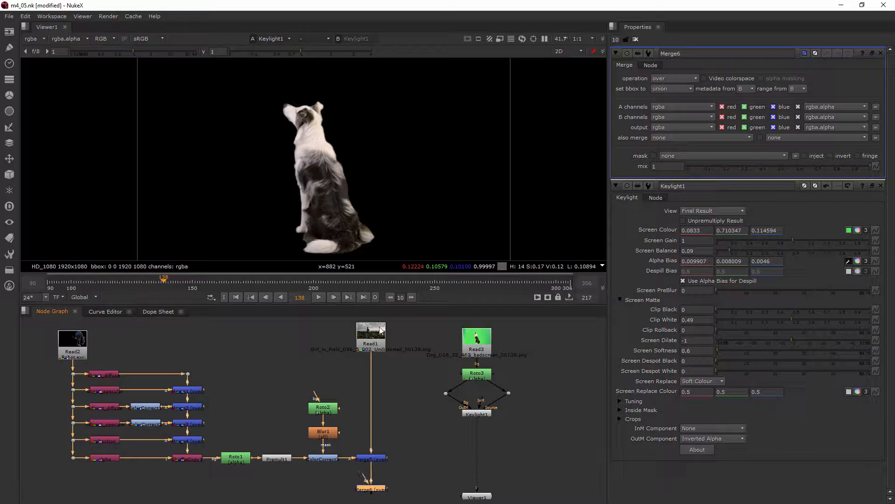
{"action": "left_click_drag", "start_coordinate": [364, 474], "coordinate": [482, 415]}
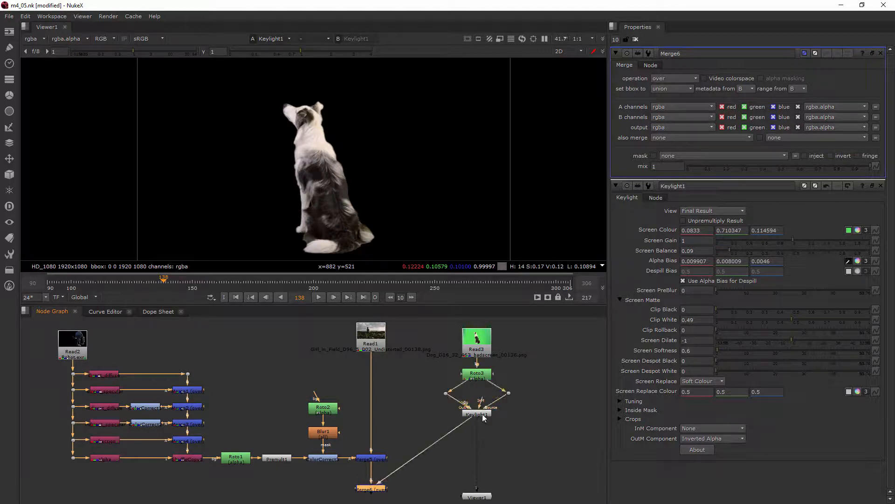
{"action": "left_click_drag", "start_coordinate": [524, 444], "coordinate": [426, 323]}
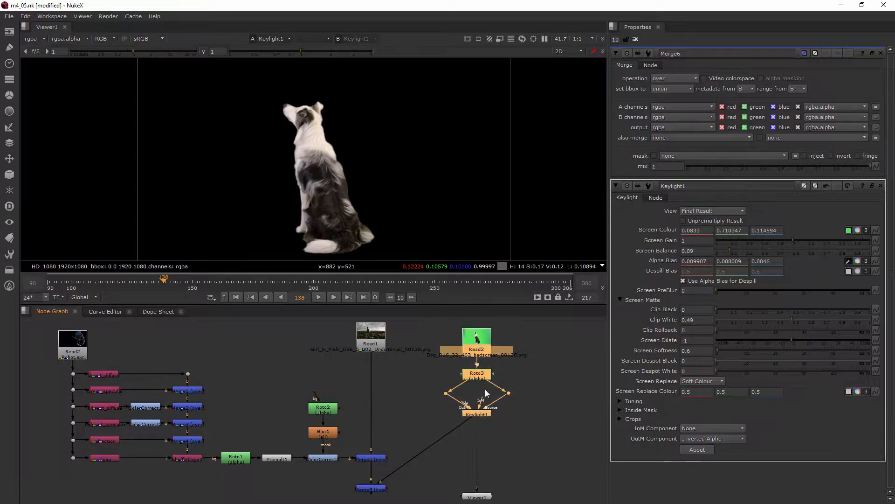
{"action": "left_click", "coordinate": [488, 456]}
{"action": "left_click_drag", "start_coordinate": [476, 421], "coordinate": [371, 491]}
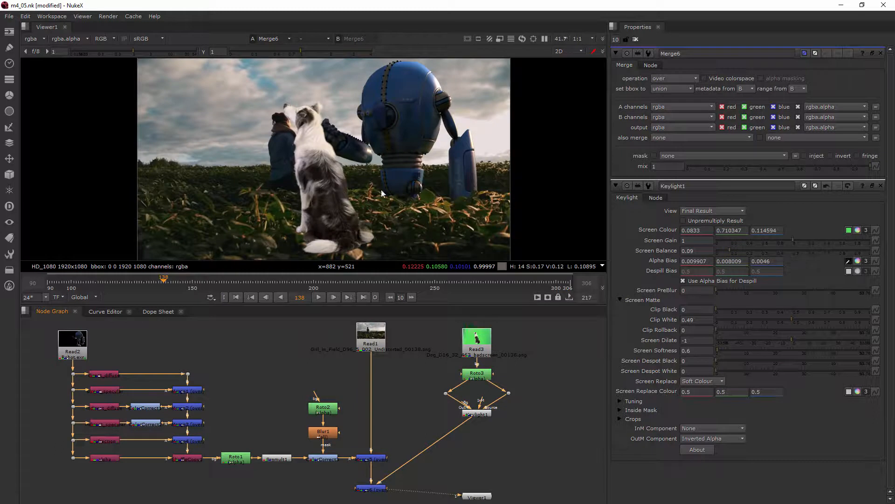
Insert a Transform node between the keyed dog branch and the Merge.
{"action": "scroll", "coordinate": [378, 199], "scroll_direction": "down", "scroll_amount": 2}
{"action": "scroll", "coordinate": [411, 191], "scroll_direction": "down", "scroll_amount": 2}
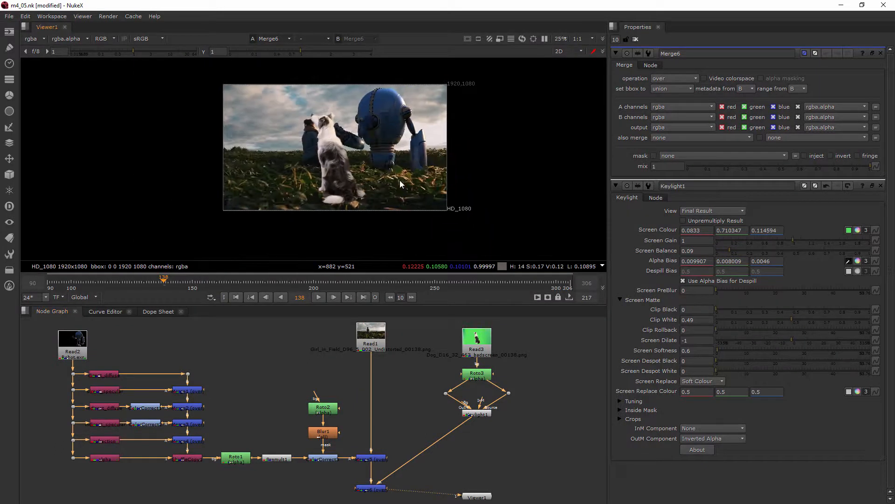
{"action": "scroll", "coordinate": [363, 122], "scroll_direction": "up", "scroll_amount": 2}
{"action": "scroll", "coordinate": [279, 126], "scroll_direction": "up", "scroll_amount": 1}
{"action": "scroll", "coordinate": [341, 157], "scroll_direction": "down", "scroll_amount": 3}
{"action": "scroll", "coordinate": [495, 438], "scroll_direction": "down", "scroll_amount": 2}
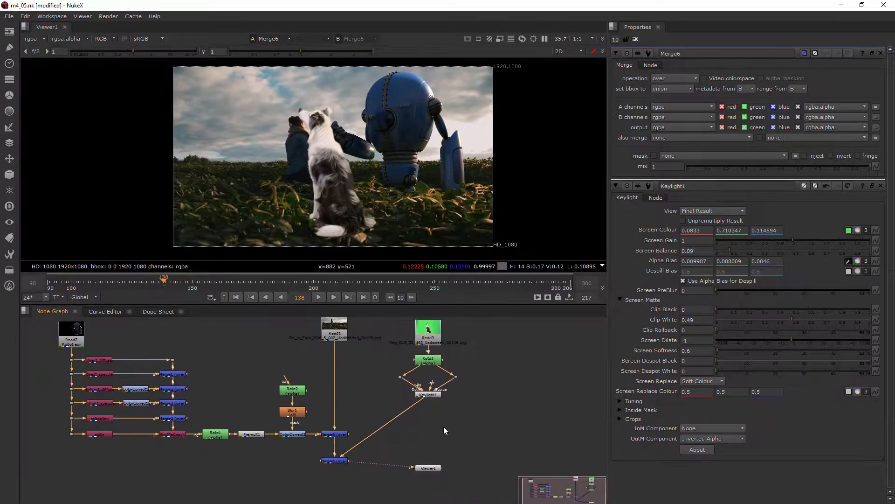
{"action": "key", "text": "Tab"}
{"action": "type", "text": "tra"}
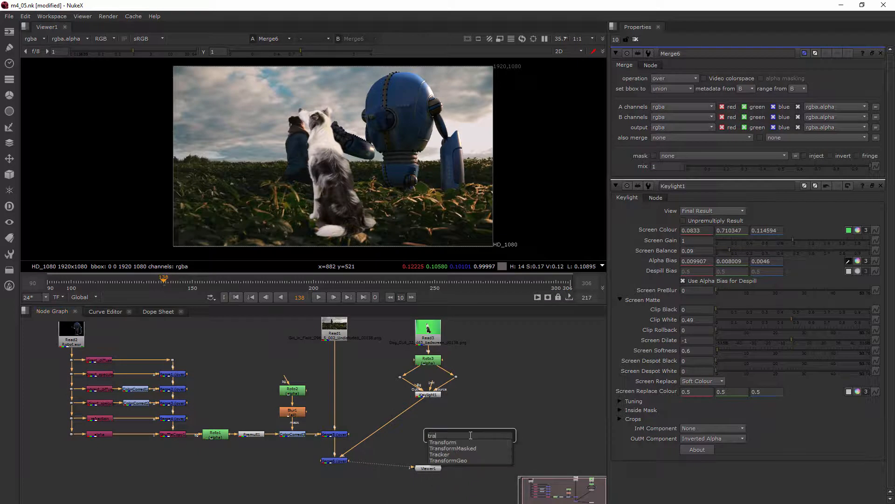
{"action": "left_click", "coordinate": [454, 443]}
{"action": "left_click_drag", "start_coordinate": [473, 438], "coordinate": [431, 415]}
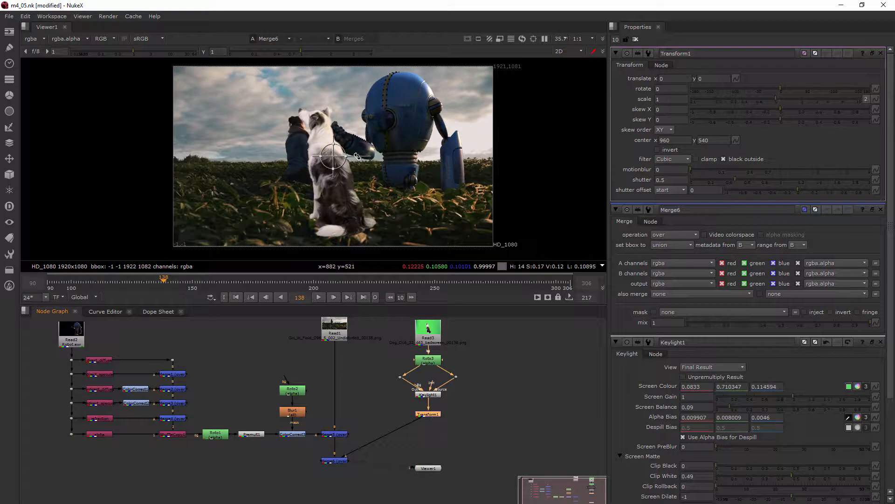
Mirror the dog horizontally with a width scale of -1, then scale it to about 0.49 and move it to about -86, -174.
{"action": "left_click_drag", "start_coordinate": [349, 158], "coordinate": [324, 155]}
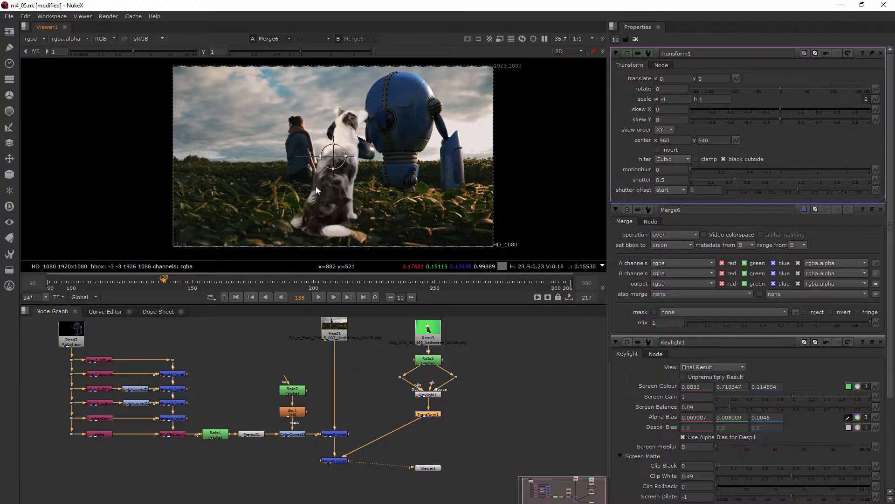
{"action": "left_click", "coordinate": [677, 99]}
{"action": "type", "text": "0.5"}
{"action": "key", "text": "Return"}
{"action": "type", "text": "-"}
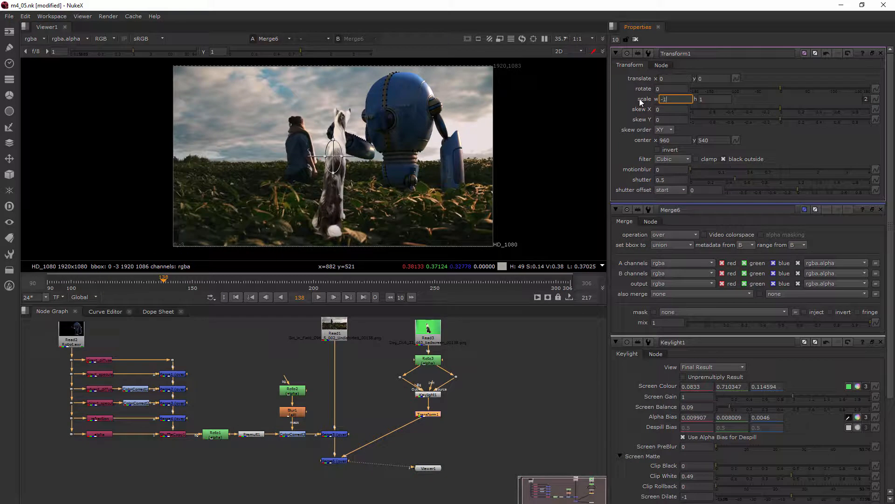
{"action": "key", "text": "Return"}
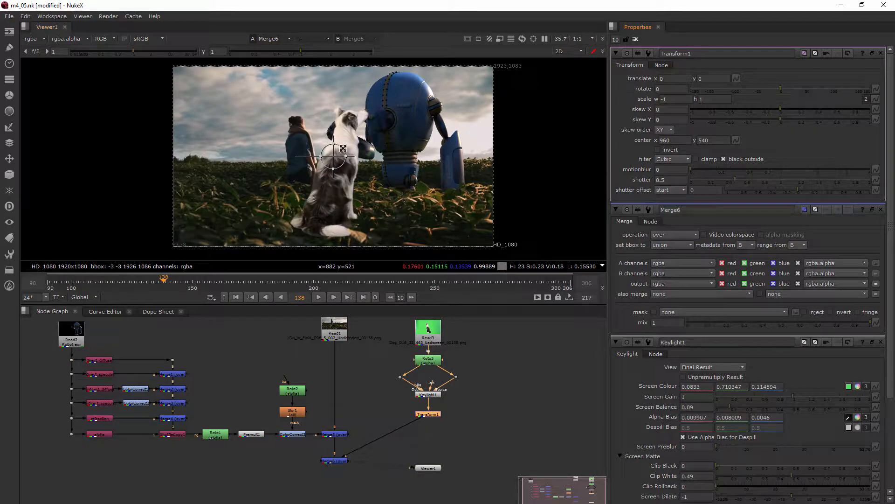
{"action": "left_click_drag", "start_coordinate": [343, 148], "coordinate": [318, 185]}
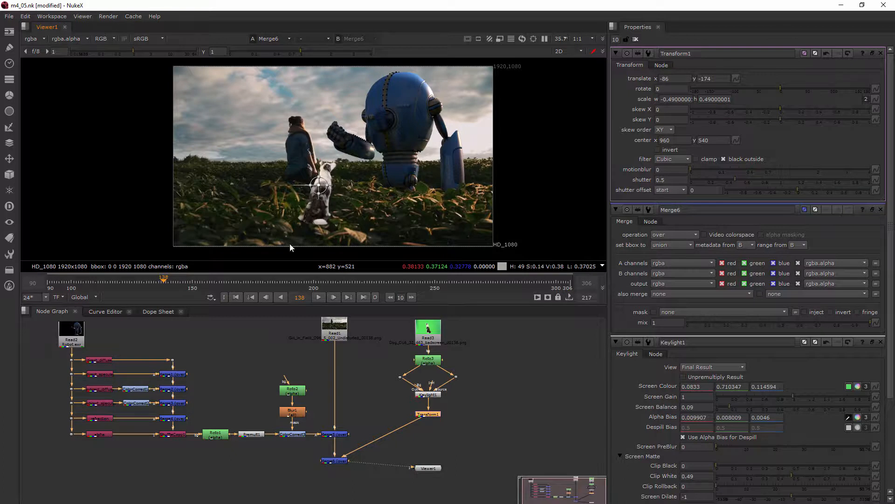
Scrub through several frames and zoom around the viewer to inspect the placed dog in the composite.
{"action": "left_click", "coordinate": [278, 286]}
{"action": "left_click", "coordinate": [352, 287]}
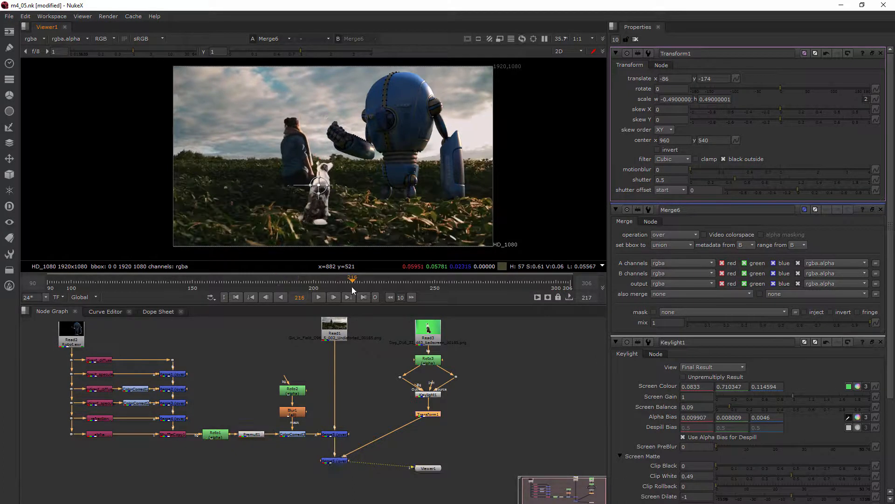
{"action": "left_click", "coordinate": [457, 289]}
{"action": "left_click", "coordinate": [504, 283]}
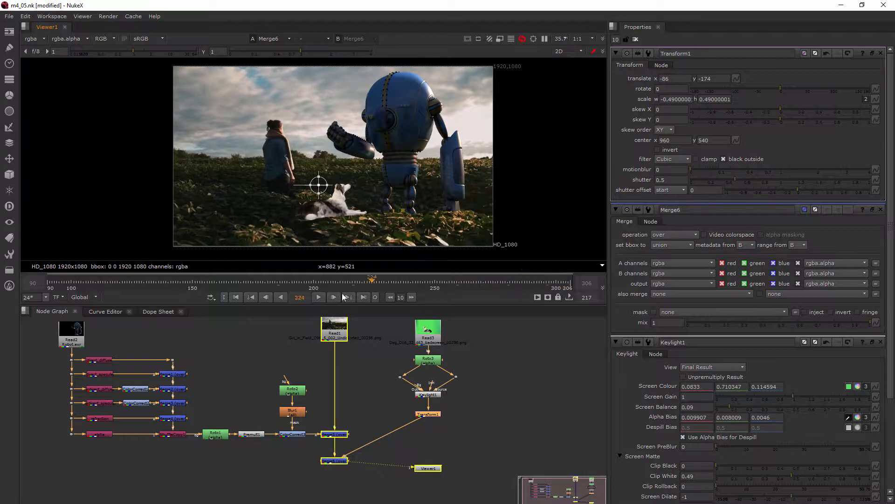
{"action": "left_click", "coordinate": [173, 290]}
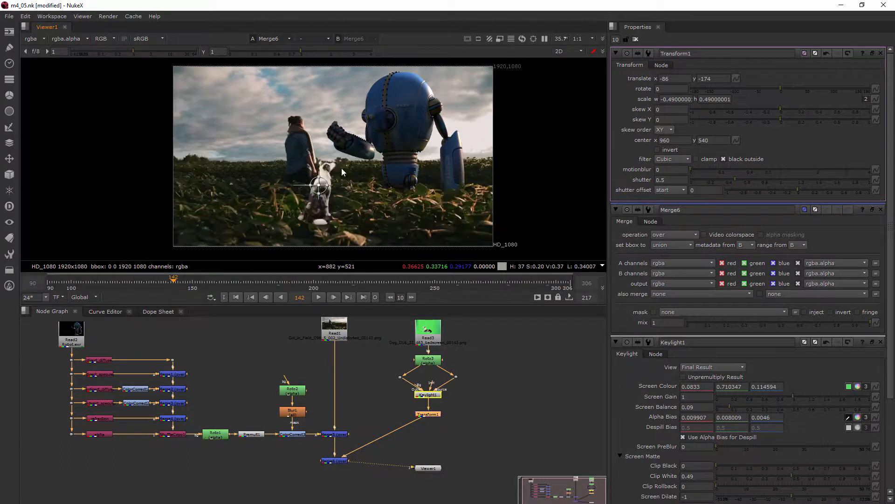
{"action": "scroll", "coordinate": [326, 177], "scroll_direction": "up", "scroll_amount": 5}
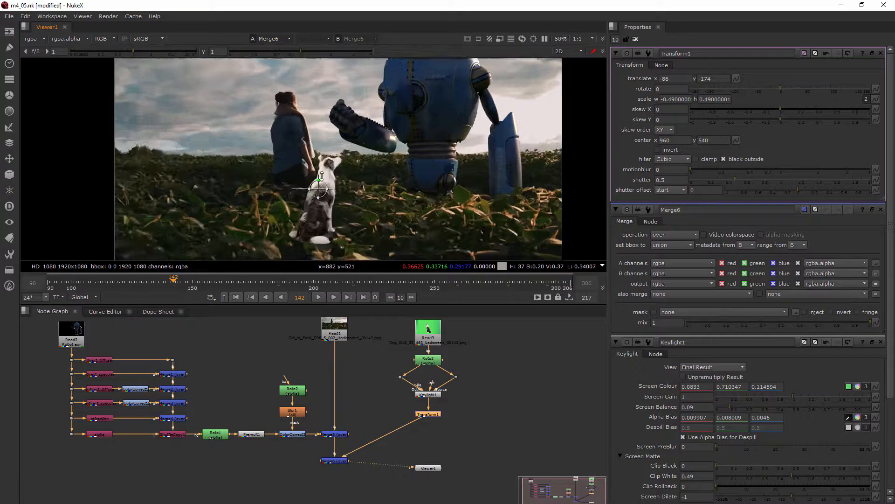
{"action": "scroll", "coordinate": [326, 178], "scroll_direction": "down", "scroll_amount": 4}
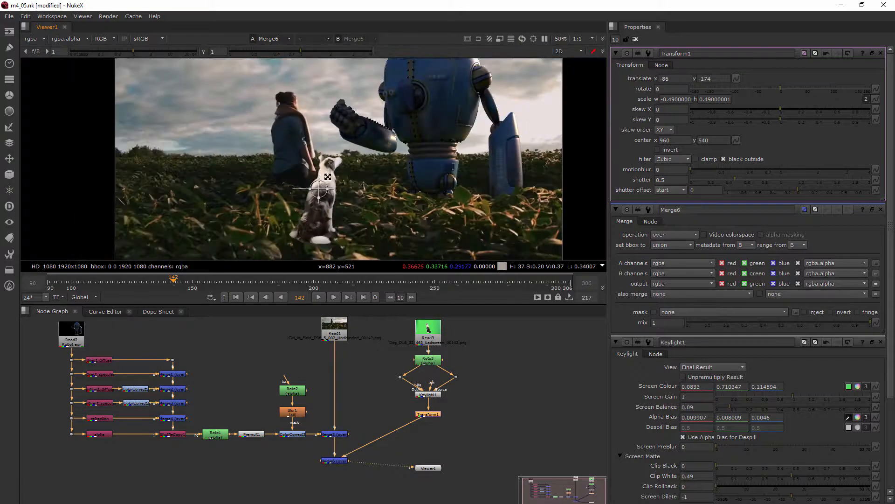
{"action": "middle_click_drag", "start_coordinate": [323, 177], "coordinate": [321, 177]}
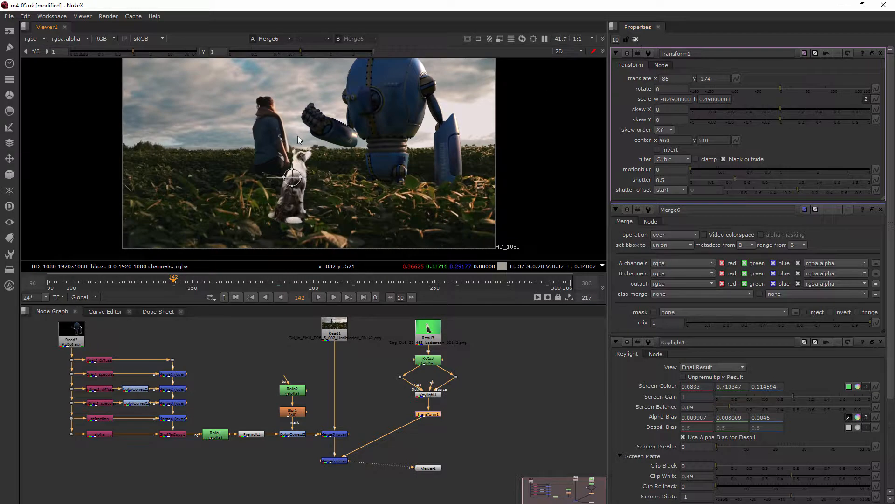
{"action": "scroll", "coordinate": [306, 157], "scroll_direction": "up", "scroll_amount": 3}
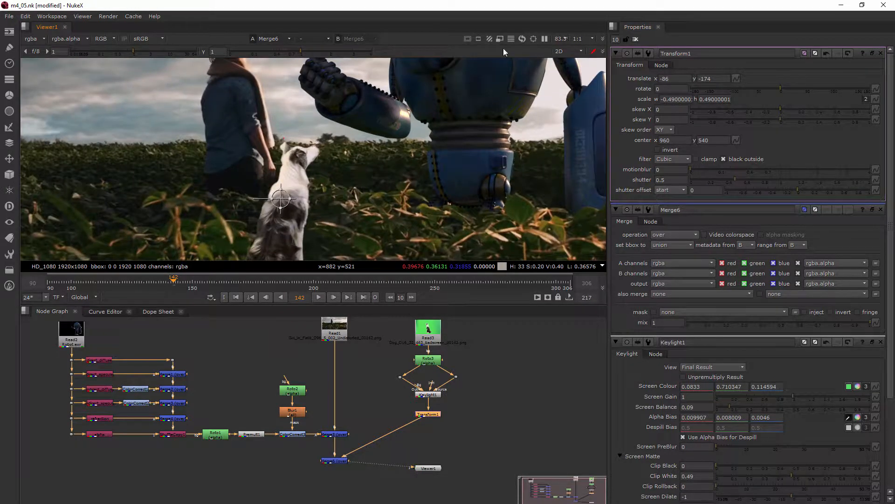
{"action": "middle_click_drag", "start_coordinate": [234, 72], "coordinate": [240, 167]}
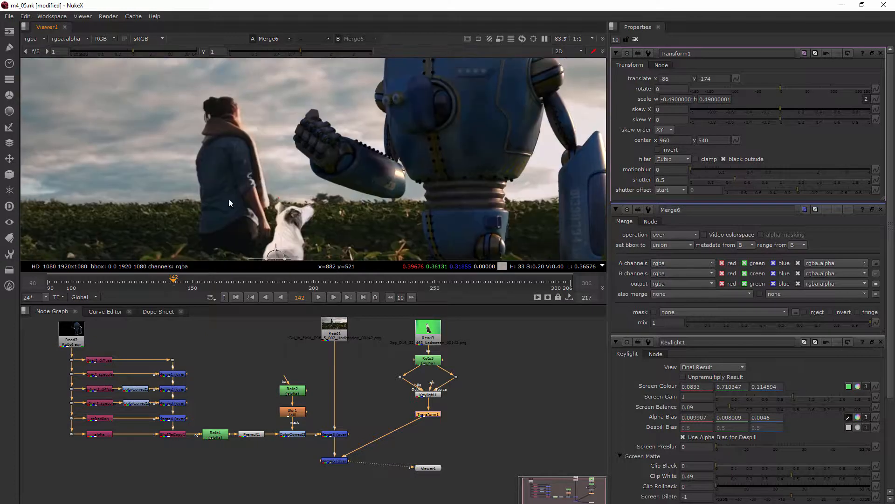
{"action": "scroll", "coordinate": [350, 239], "scroll_direction": "down", "scroll_amount": 2}
{"action": "middle_click_drag", "start_coordinate": [349, 239], "coordinate": [332, 164]}
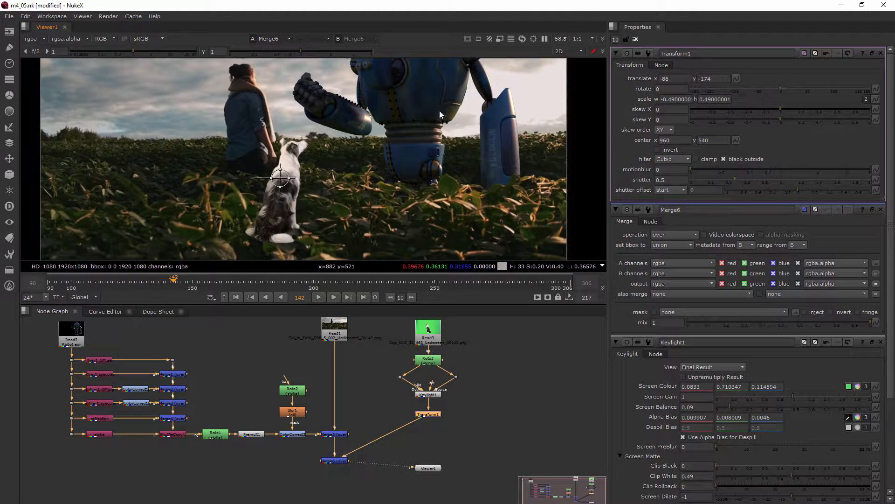
Insert a ColorCorrect node below the Transform and lower its master gain to about 0.36.
{"action": "left_click", "coordinate": [635, 39]}
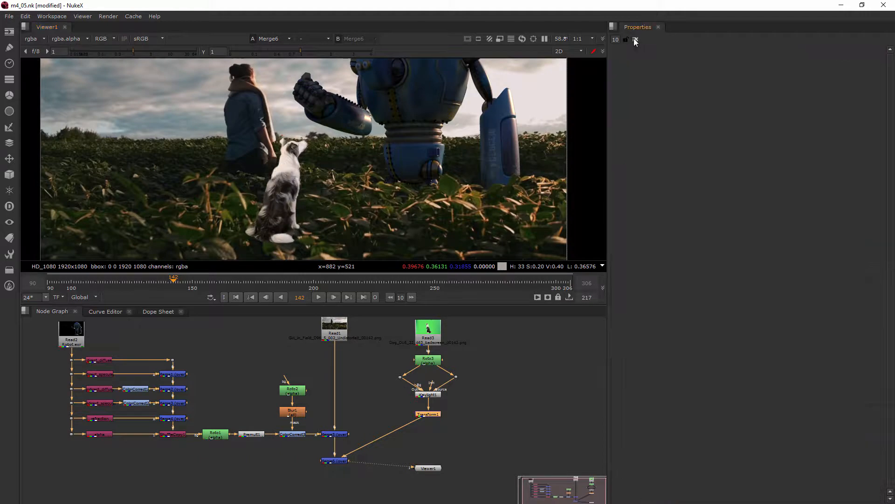
{"action": "middle_click_drag", "start_coordinate": [474, 428], "coordinate": [446, 397]}
{"action": "left_click", "coordinate": [446, 398]}
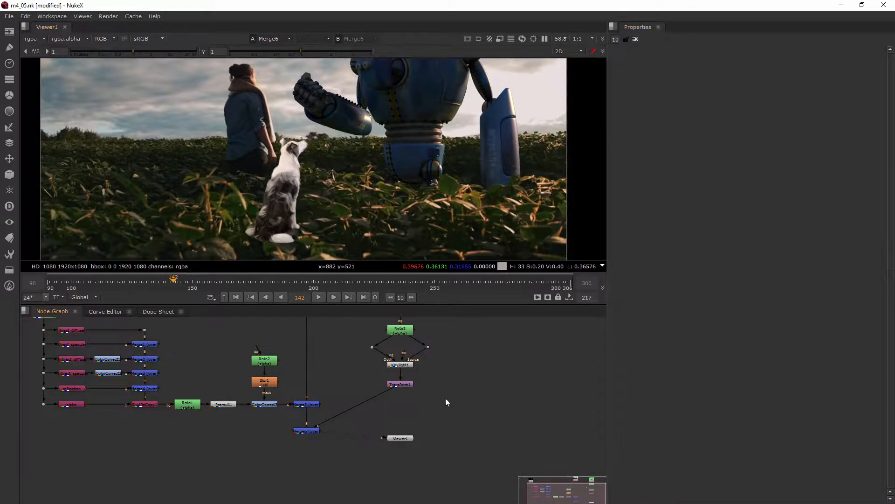
{"action": "key", "text": "Tab"}
{"action": "type", "text": "col"}
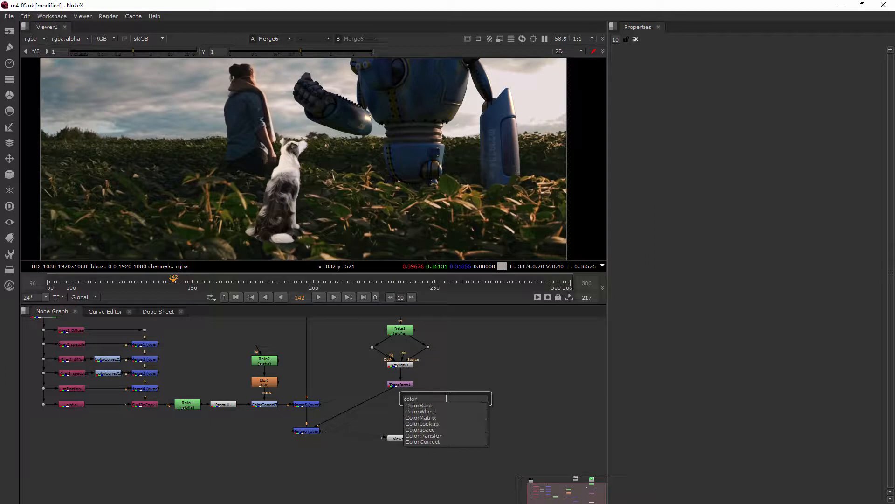
{"action": "left_click", "coordinate": [427, 444]}
{"action": "left_click_drag", "start_coordinate": [451, 392], "coordinate": [398, 401]}
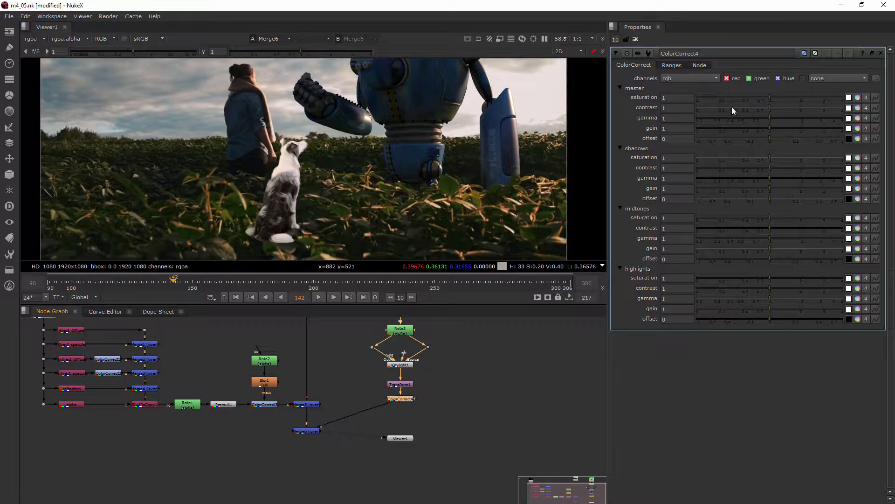
{"action": "left_click_drag", "start_coordinate": [763, 128], "coordinate": [740, 130]}
{"action": "key", "text": "ctrl+z"}
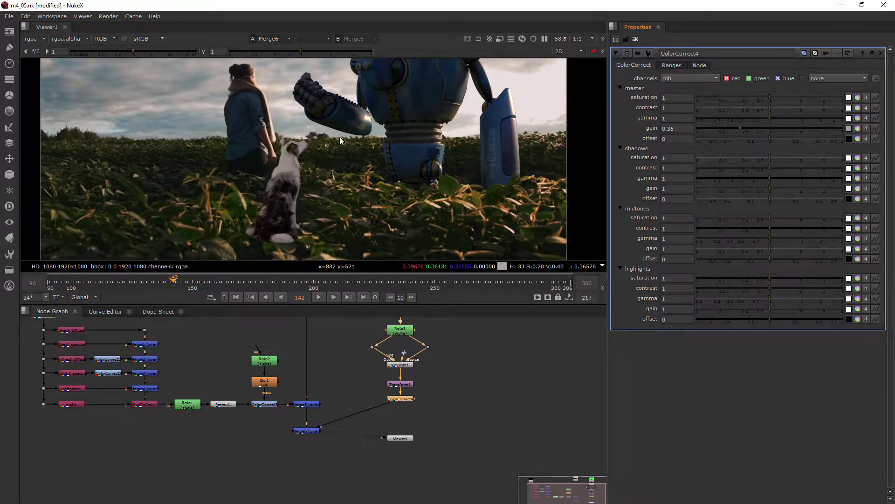
Tint the master gain warmer to about 0.39 red, 0.39 green and 0.29 blue using its colour wheel.
{"action": "scroll", "coordinate": [364, 168], "scroll_direction": "down", "scroll_amount": 2}
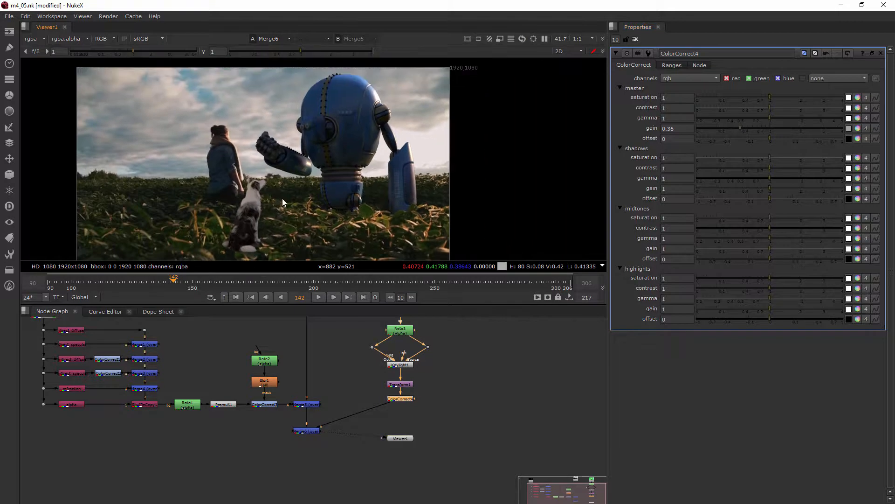
{"action": "scroll", "coordinate": [275, 202], "scroll_direction": "up", "scroll_amount": 7}
{"action": "middle_click_drag", "start_coordinate": [264, 202], "coordinate": [266, 194]}
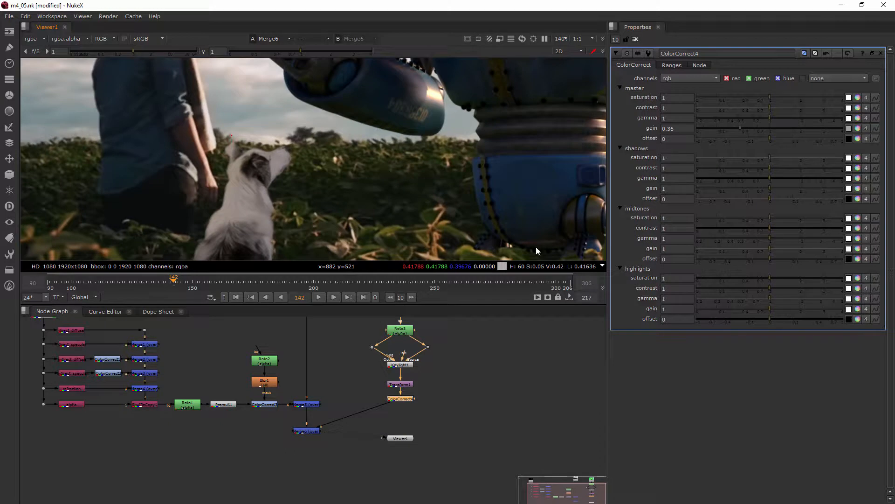
{"action": "left_click", "coordinate": [857, 128]}
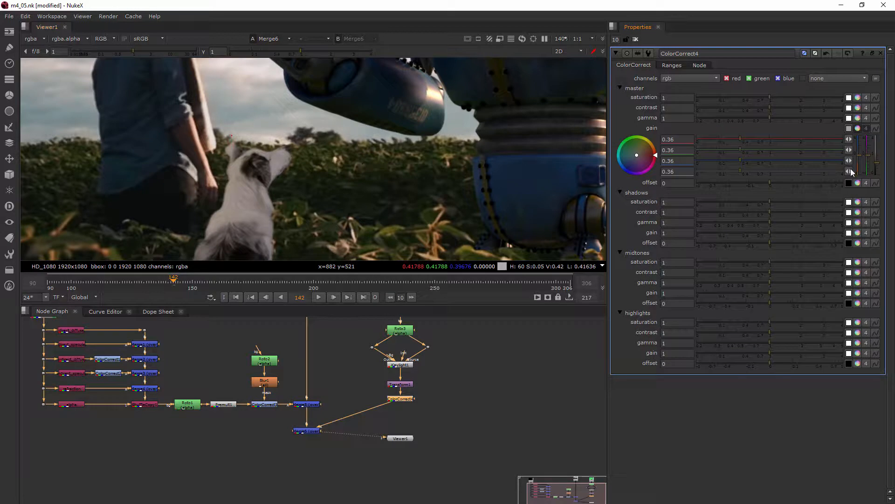
{"action": "left_click_drag", "start_coordinate": [861, 158], "coordinate": [862, 162]}
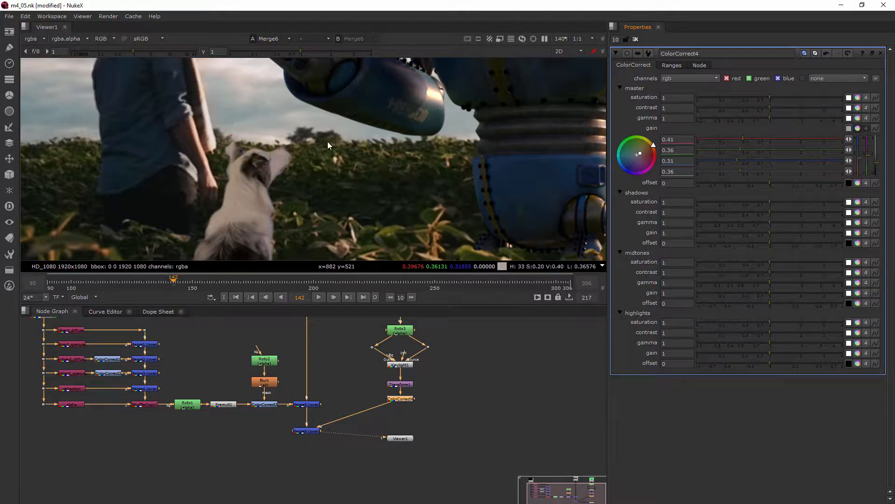
{"action": "left_click_drag", "start_coordinate": [871, 159], "coordinate": [873, 160]}
Inspect the colour-corrected dog in the viewer at different zoom levels.
{"action": "scroll", "coordinate": [427, 166], "scroll_direction": "down", "scroll_amount": 5}
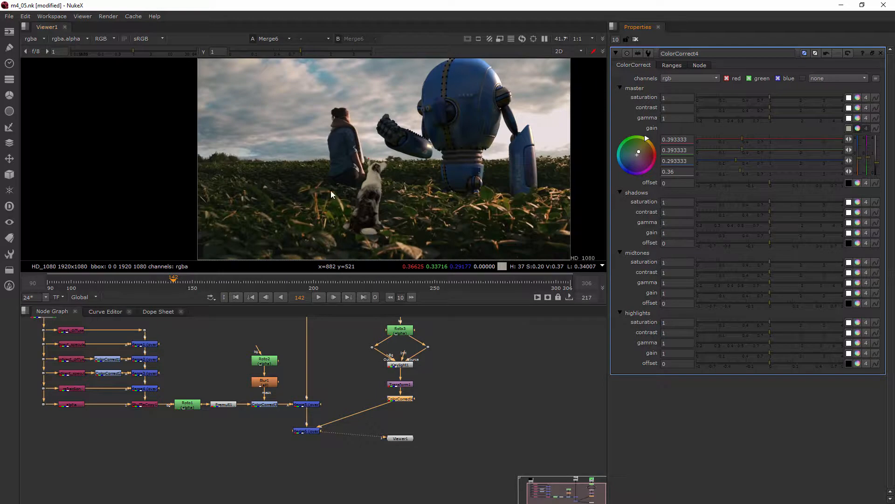
{"action": "scroll", "coordinate": [367, 202], "scroll_direction": "up", "scroll_amount": 4}
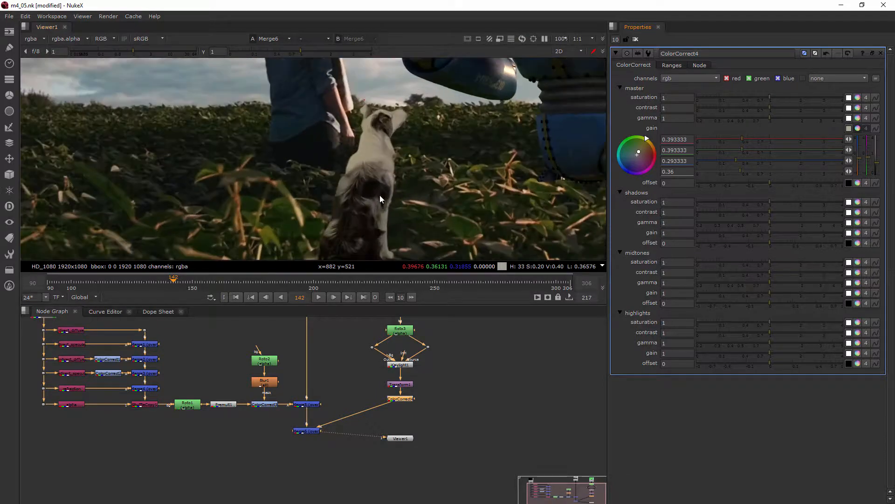
{"action": "left_click_drag", "start_coordinate": [859, 158], "coordinate": [862, 159]}
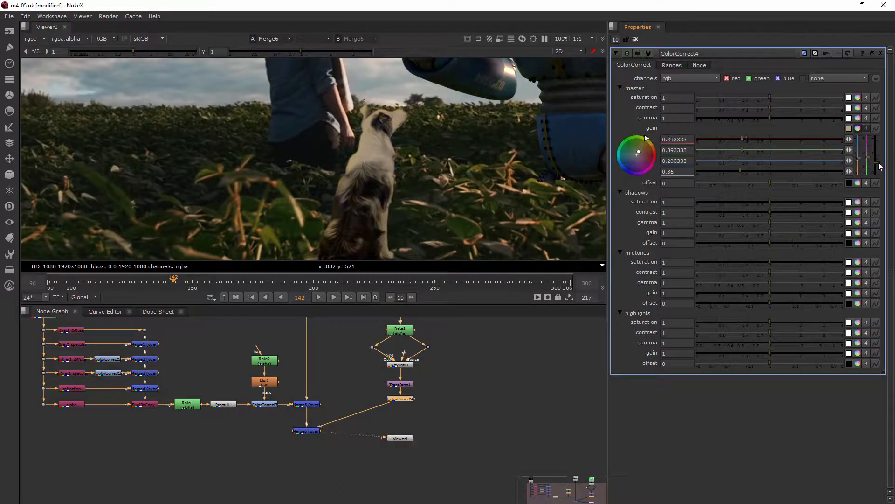
{"action": "left_click", "coordinate": [857, 129]}
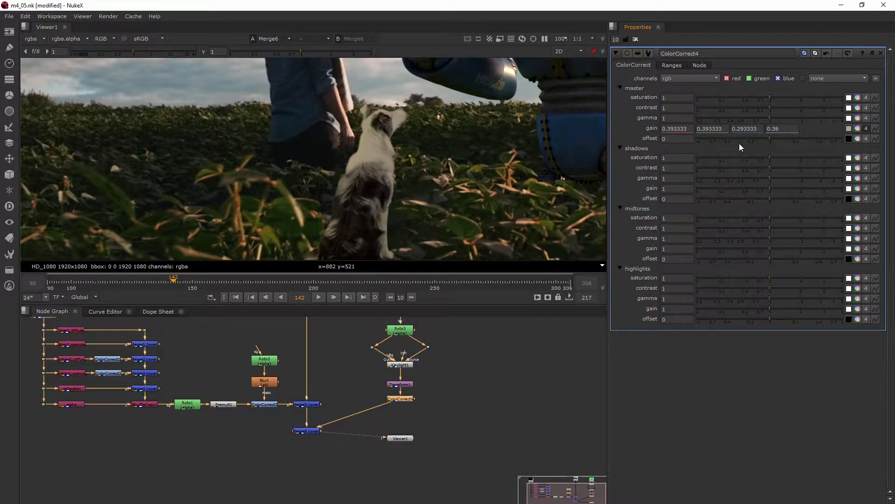
{"action": "left_click", "coordinate": [857, 128]}
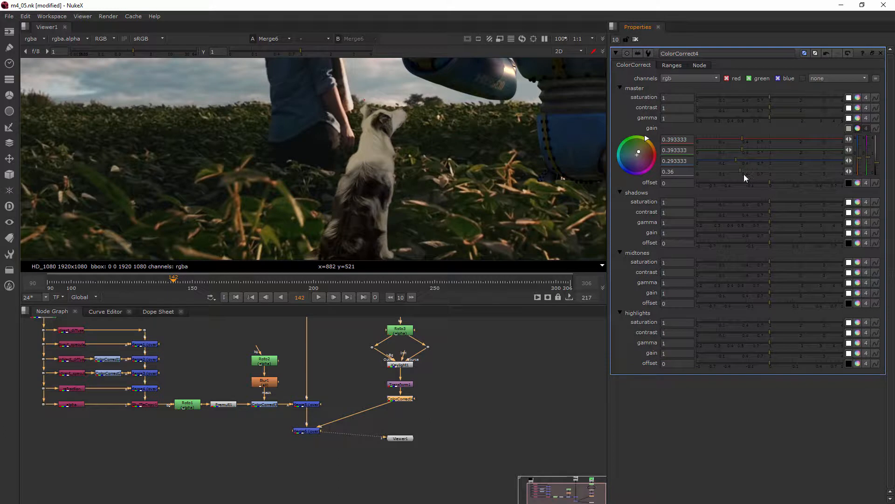
Try raising the ColorCorrect's master gain to about 1.4, and undo that change.
{"action": "left_click_drag", "start_coordinate": [743, 171], "coordinate": [771, 171]}
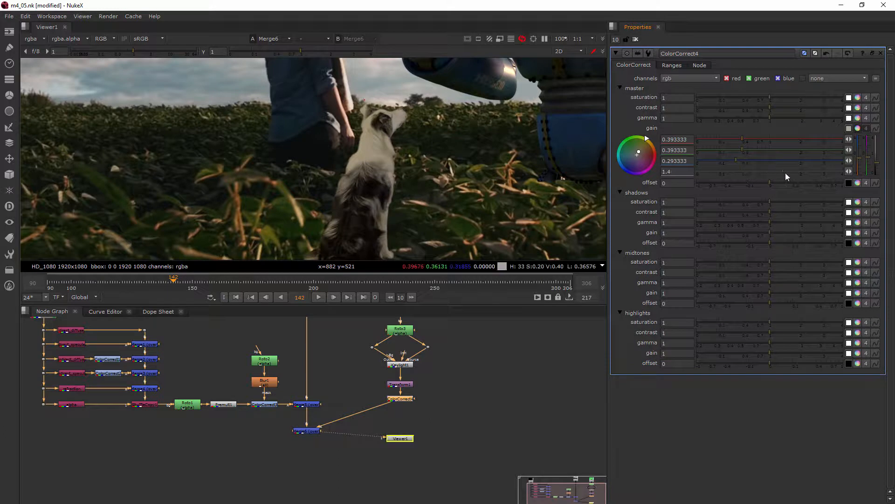
{"action": "key", "text": "ctrl+z"}
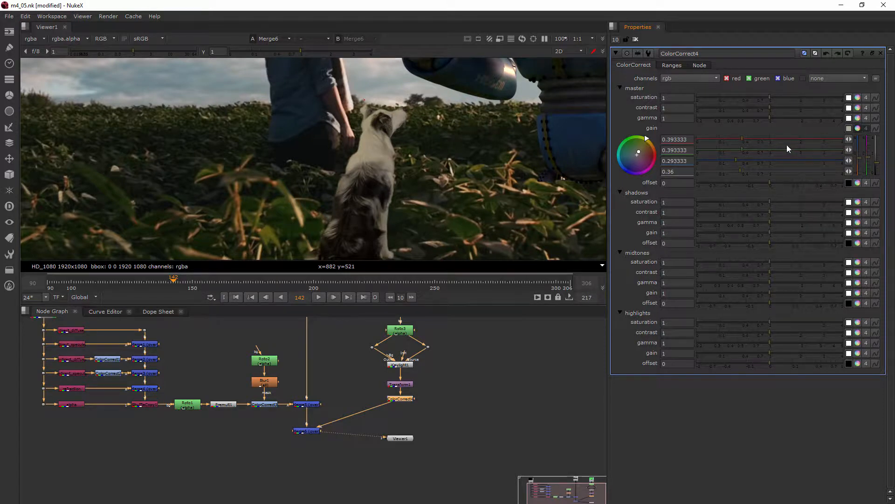
Add a second ColorCorrect node below the first one and set its master gain to about 0.88.
{"action": "left_click", "coordinate": [449, 398]}
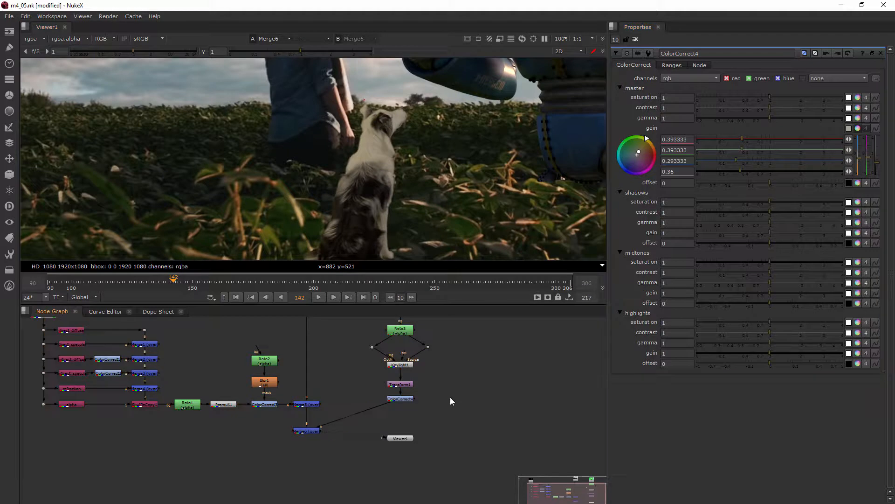
{"action": "key", "text": "Tab"}
{"action": "type", "text": "col"}
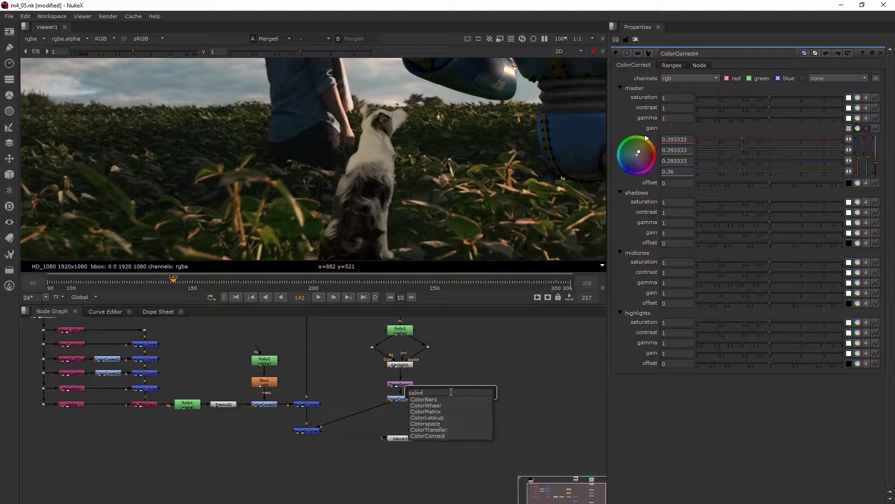
{"action": "left_click", "coordinate": [435, 435]}
{"action": "left_click_drag", "start_coordinate": [451, 398], "coordinate": [400, 410]}
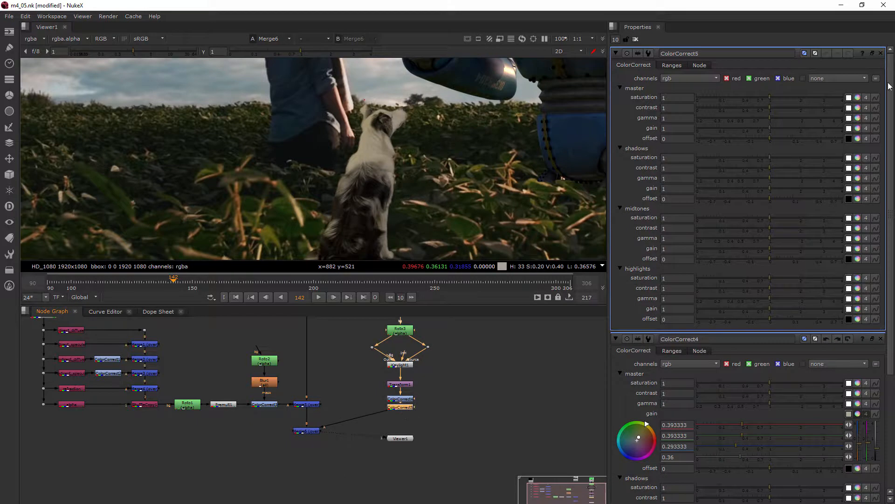
{"action": "mouse_move", "coordinate": [773, 127]}
{"action": "left_mouse_down"}
{"action": "mouse_move", "coordinate": [739, 126]}
{"action": "mouse_move", "coordinate": [782, 129]}
{"action": "mouse_move", "coordinate": [765, 132]}
{"action": "left_mouse_up"}
Add a third ColorCorrect node below the second and raise its master gain to about 3.1.
{"action": "left_click", "coordinate": [485, 358]}
{"action": "scroll", "coordinate": [501, 192], "scroll_direction": "down", "scroll_amount": 5}
{"action": "middle_click_drag", "start_coordinate": [503, 193], "coordinate": [454, 170]}
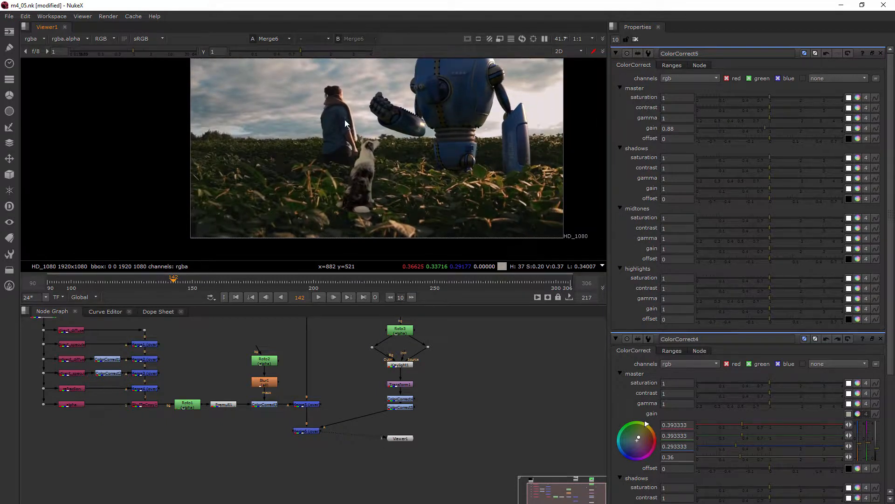
{"action": "scroll", "coordinate": [415, 427], "scroll_direction": "up", "scroll_amount": 2}
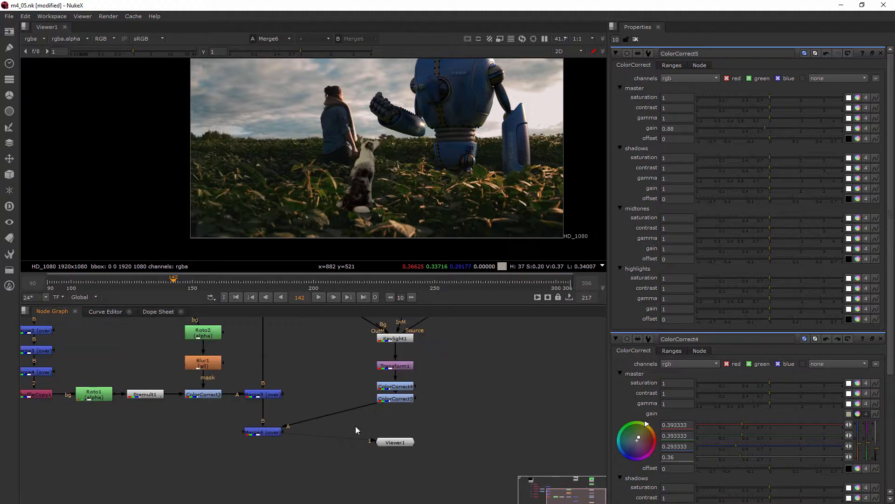
{"action": "key", "text": "Tab"}
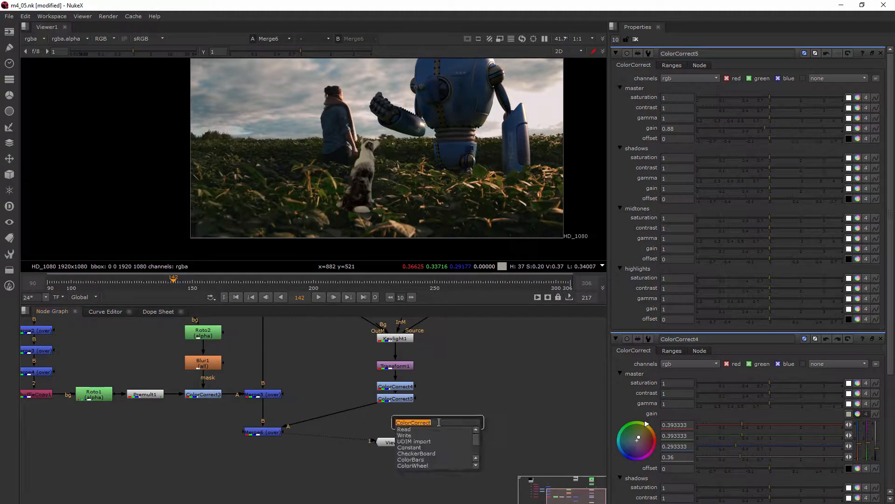
{"action": "type", "text": "color"}
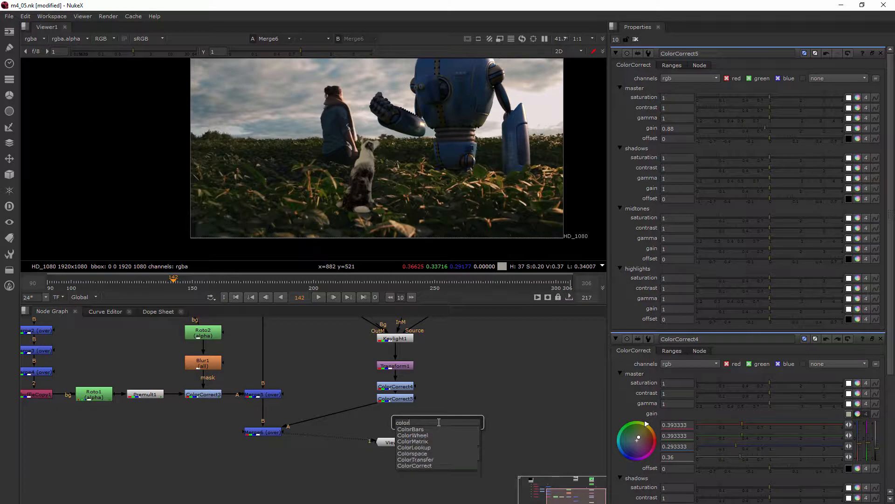
{"action": "left_click", "coordinate": [411, 465]}
{"action": "left_click_drag", "start_coordinate": [459, 407], "coordinate": [400, 421]}
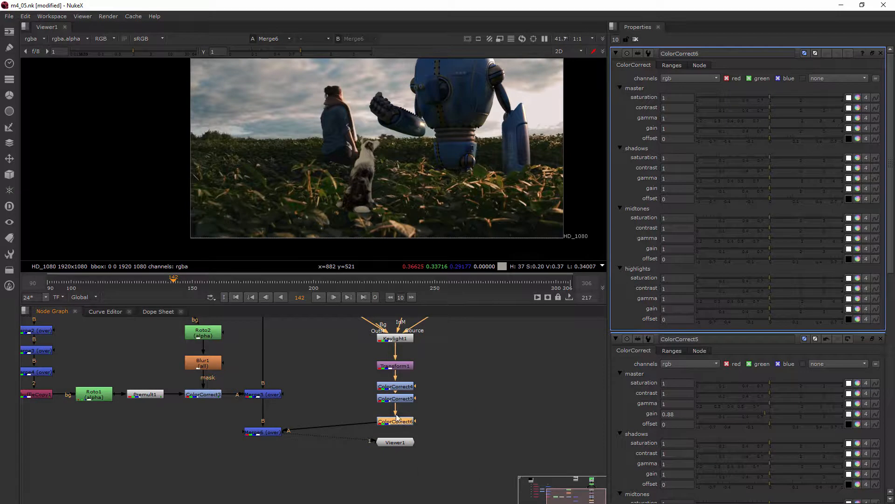
{"action": "left_click_drag", "start_coordinate": [798, 130], "coordinate": [814, 129]}
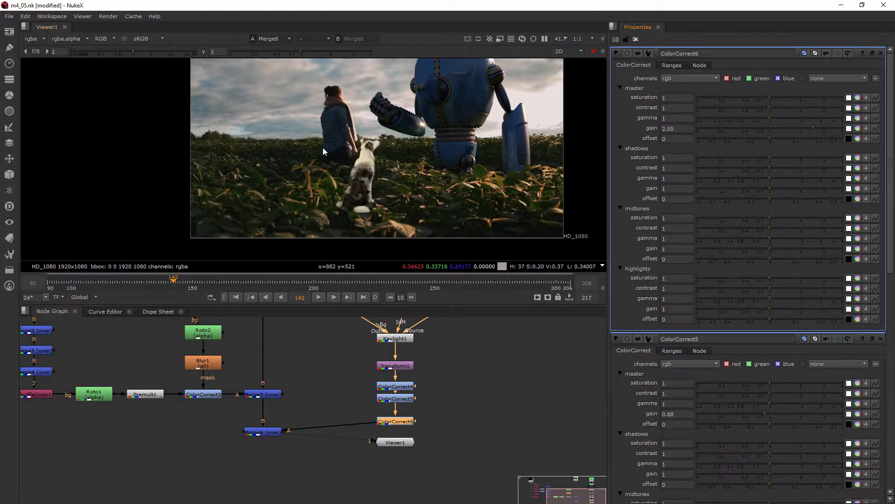
{"action": "scroll", "coordinate": [322, 146], "scroll_direction": "up", "scroll_amount": 8}
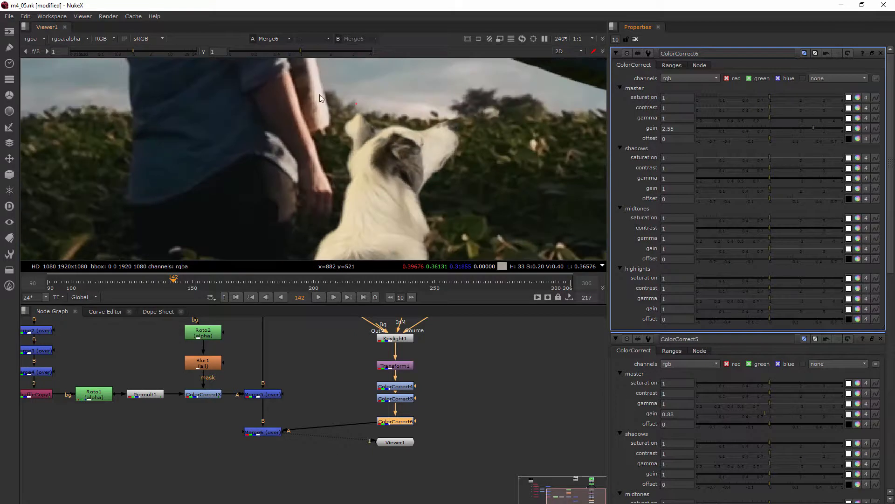
{"action": "left_click_drag", "start_coordinate": [824, 131], "coordinate": [826, 131]}
Create a Roto node and connect it as the mask input of the third ColorCorrect.
{"action": "left_click", "coordinate": [354, 388]}
{"action": "key", "text": "Tab"}
{"action": "type", "text": "Roto"}
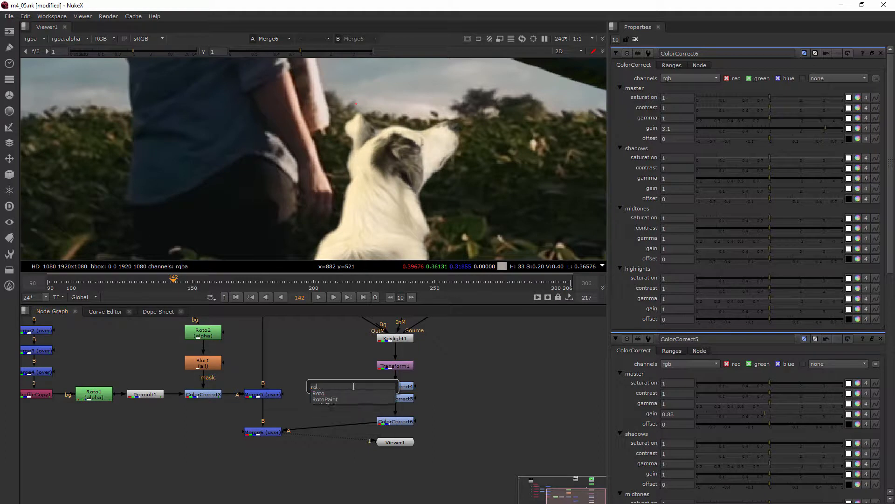
{"action": "left_click", "coordinate": [321, 394]}
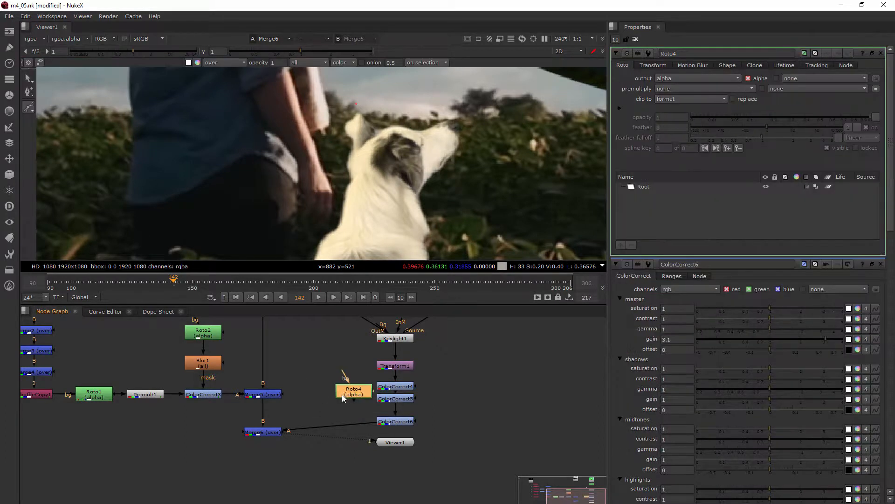
{"action": "left_click_drag", "start_coordinate": [417, 421], "coordinate": [317, 396]}
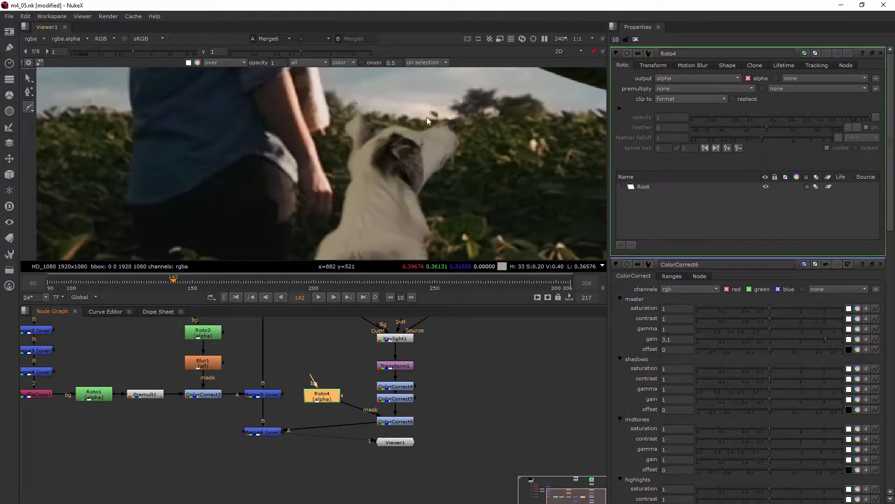
Draw a closed Bezier shape tracing the dog's head and right side, extending up over the background toward the robot arm.
{"action": "left_click", "coordinate": [631, 187]}
{"action": "left_click", "coordinate": [348, 107]}
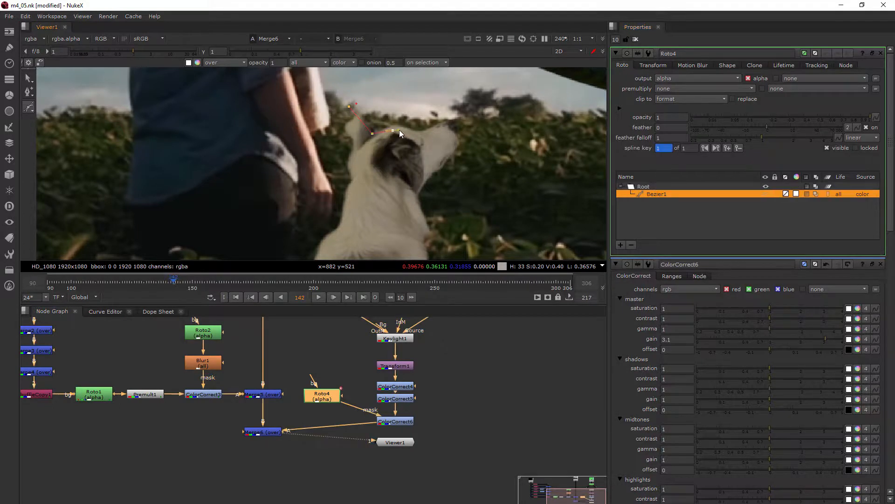
{"action": "left_click", "coordinate": [444, 127]}
{"action": "left_click", "coordinate": [464, 163]}
{"action": "left_click", "coordinate": [429, 199]}
{"action": "left_click", "coordinate": [414, 198]}
{"action": "scroll", "coordinate": [425, 219], "scroll_direction": "down", "scroll_amount": 2}
{"action": "middle_click_drag", "start_coordinate": [422, 212], "coordinate": [393, 162]}
{"action": "left_click", "coordinate": [386, 161]}
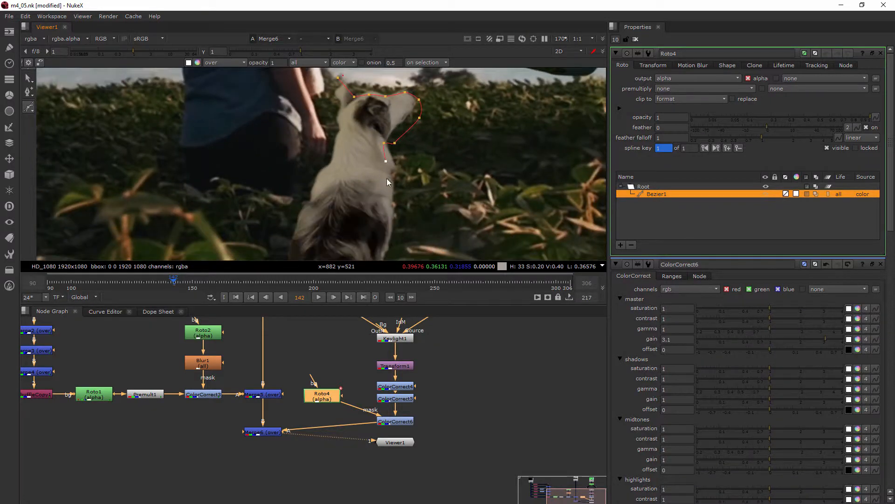
{"action": "left_click", "coordinate": [384, 235]}
{"action": "left_click", "coordinate": [441, 243]}
{"action": "key", "text": "ctrl+z"}
{"action": "middle_click_drag", "start_coordinate": [446, 230], "coordinate": [444, 173]}
{"action": "left_click", "coordinate": [377, 233]}
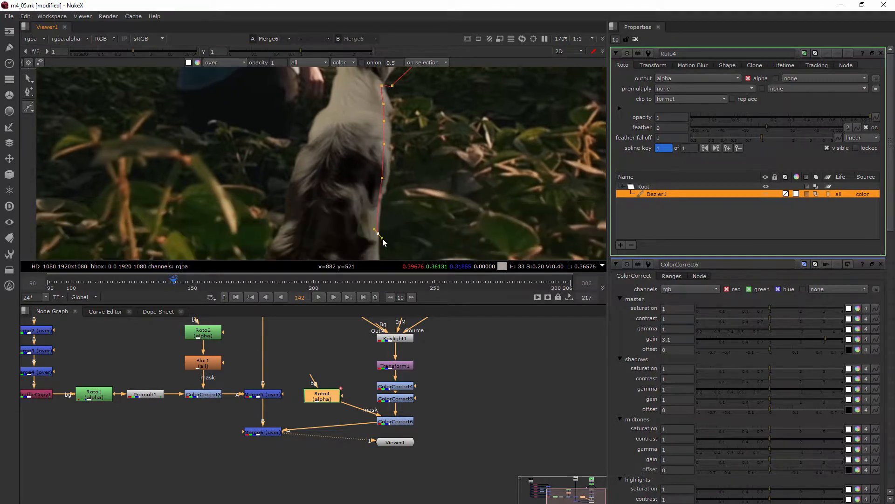
{"action": "left_click_drag", "start_coordinate": [447, 233], "coordinate": [461, 236]}
{"action": "scroll", "coordinate": [471, 205], "scroll_direction": "down", "scroll_amount": 3}
{"action": "middle_click_drag", "start_coordinate": [471, 205], "coordinate": [442, 250]}
{"action": "left_click", "coordinate": [494, 188]}
{"action": "left_click", "coordinate": [515, 91]}
{"action": "left_click", "coordinate": [320, 98]}
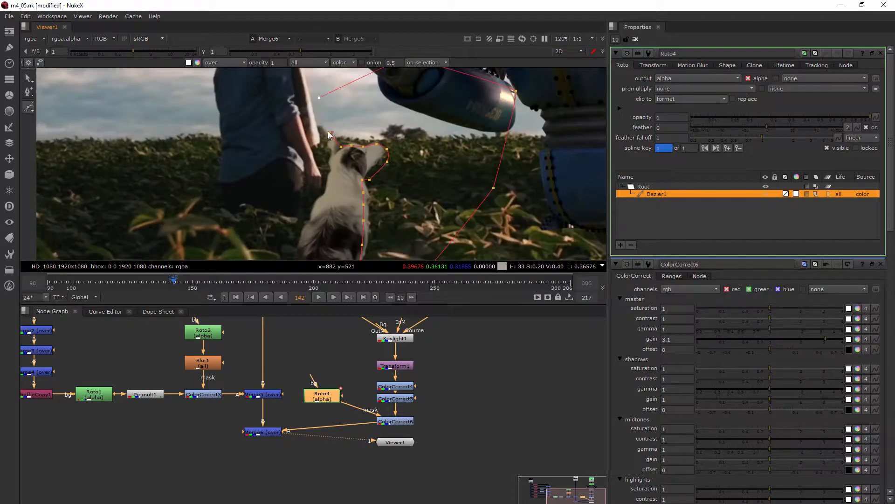
{"action": "left_click", "coordinate": [329, 133]}
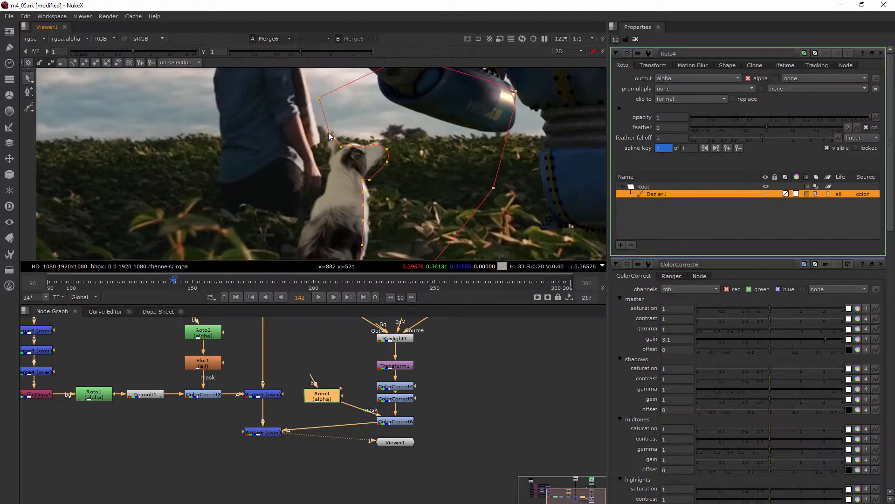
{"action": "left_click", "coordinate": [444, 163]}
Refine the Bezier's points along the dog's head and ear outline.
{"action": "scroll", "coordinate": [374, 180], "scroll_direction": "up", "scroll_amount": 5}
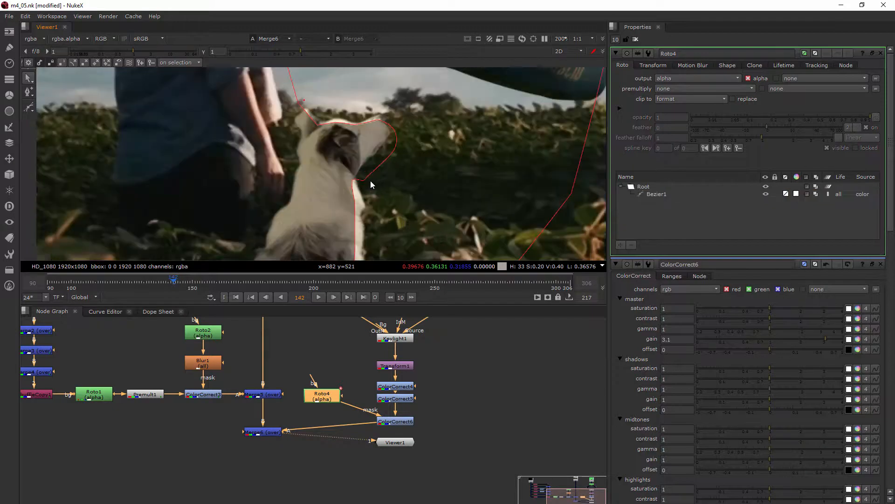
{"action": "left_click", "coordinate": [341, 172]}
{"action": "mouse_move", "coordinate": [341, 173]}
{"action": "left_mouse_down"}
{"action": "mouse_move", "coordinate": [376, 158]}
{"action": "mouse_move", "coordinate": [344, 175]}
{"action": "left_mouse_up"}
{"action": "left_click", "coordinate": [342, 215], "text": "ctrl+alt"}
{"action": "left_click", "coordinate": [344, 86], "text": "ctrl+alt"}
{"action": "left_click_drag", "start_coordinate": [344, 85], "coordinate": [344, 88]}
{"action": "middle_click_drag", "start_coordinate": [442, 83], "coordinate": [444, 117]}
{"action": "left_click_drag", "start_coordinate": [385, 112], "coordinate": [346, 123]}
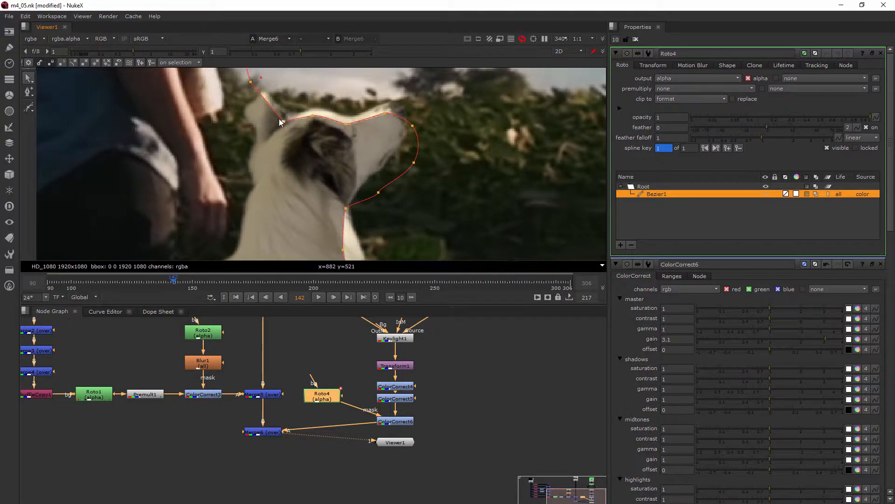
{"action": "left_click_drag", "start_coordinate": [250, 81], "coordinate": [250, 83]}
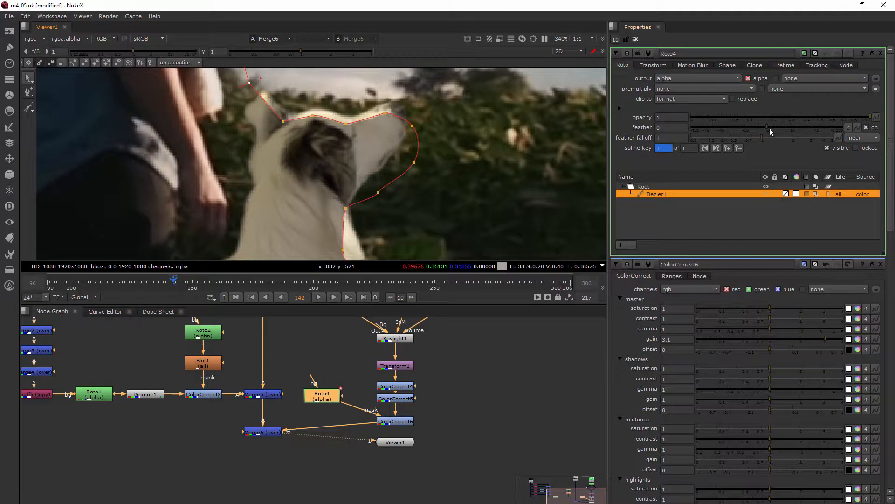
Set the Roto shape's feather to about 5.
{"action": "left_click_drag", "start_coordinate": [771, 127], "coordinate": [796, 130]}
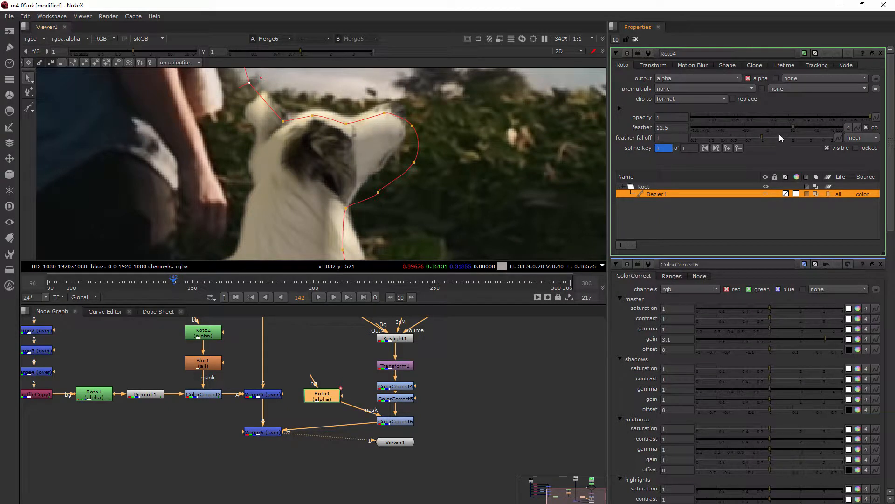
{"action": "left_click_drag", "start_coordinate": [792, 126], "coordinate": [782, 126]}
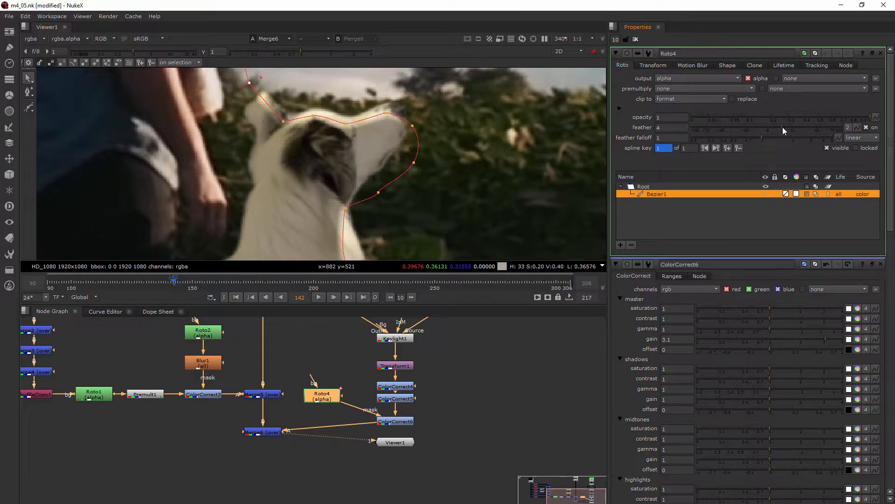
Insert a Blur between the Roto and the mask input, move the Viewer node down, and set blur size to about 7.4.
{"action": "left_click", "coordinate": [497, 347]}
{"action": "key", "text": "Tab"}
{"action": "type", "text": "blur"}
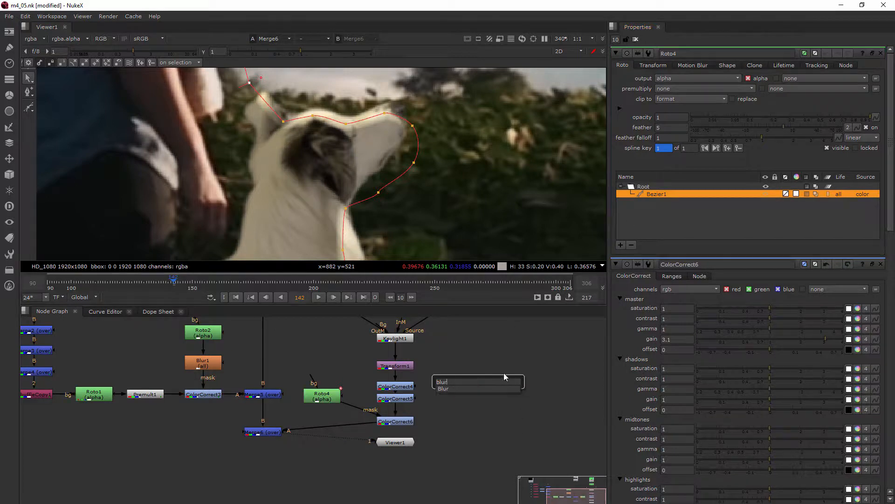
{"action": "left_click", "coordinate": [448, 390]}
{"action": "left_click_drag", "start_coordinate": [489, 388], "coordinate": [332, 416]}
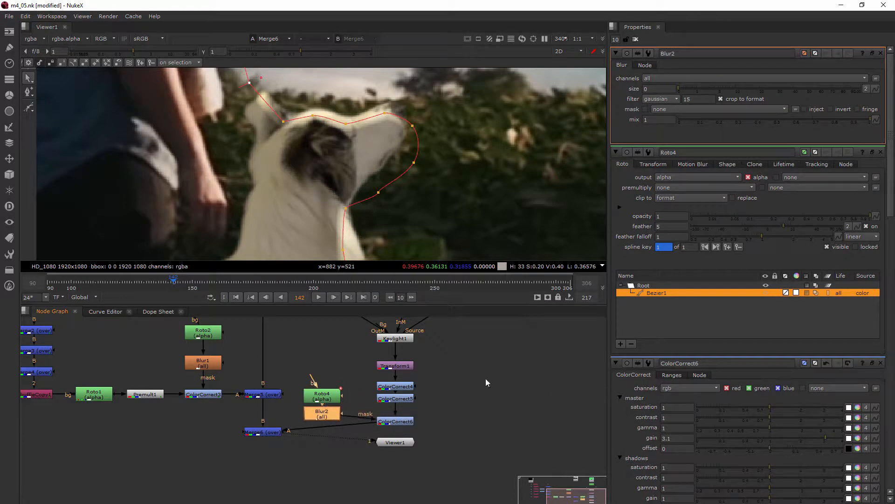
{"action": "left_click_drag", "start_coordinate": [393, 422], "coordinate": [393, 417]}
{"action": "left_click_drag", "start_coordinate": [329, 422], "coordinate": [268, 487], "text": "ctrl"}
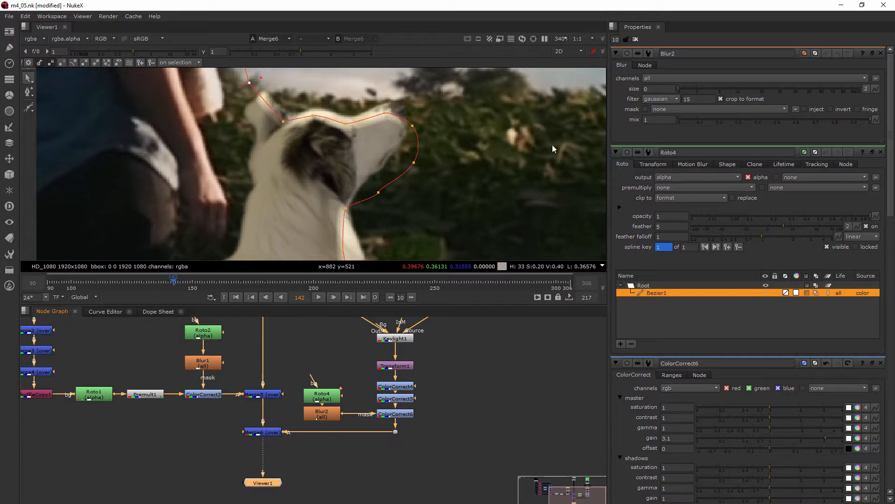
{"action": "left_click_drag", "start_coordinate": [684, 89], "coordinate": [729, 97]}
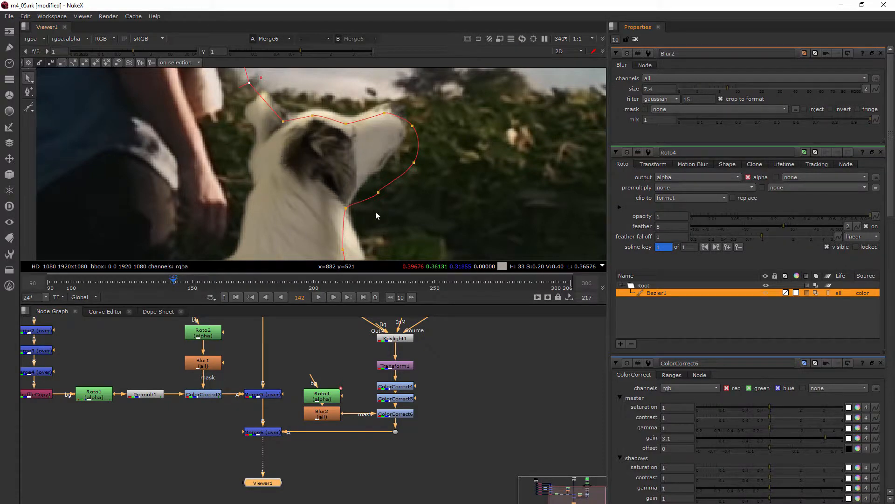
Set the third ColorCorrect's master gain to 5.
{"action": "scroll", "coordinate": [712, 342], "scroll_direction": "down", "scroll_amount": 3}
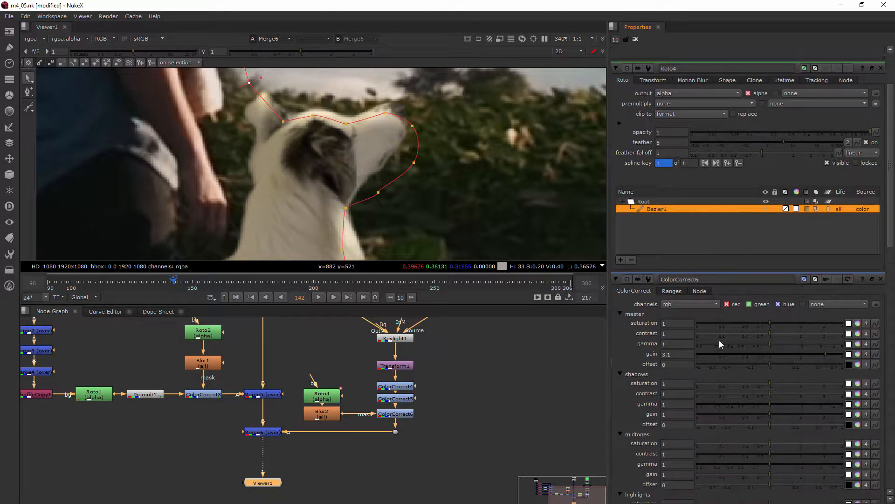
{"action": "left_click_drag", "start_coordinate": [824, 353], "coordinate": [875, 348]}
{"action": "left_click_drag", "start_coordinate": [671, 357], "coordinate": [639, 357]}
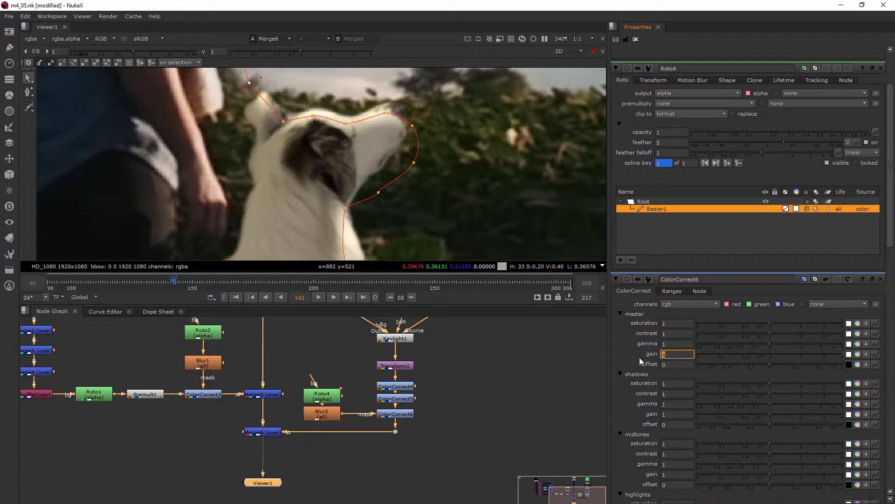
{"action": "key", "text": "Return"}
Clear the properties panels and zoom out to review the whole composite.
{"action": "left_click", "coordinate": [559, 388]}
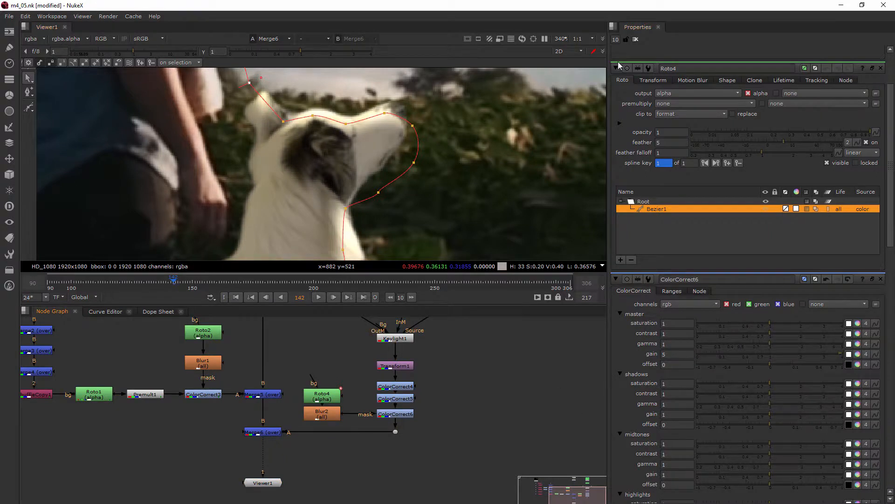
{"action": "left_click", "coordinate": [636, 41]}
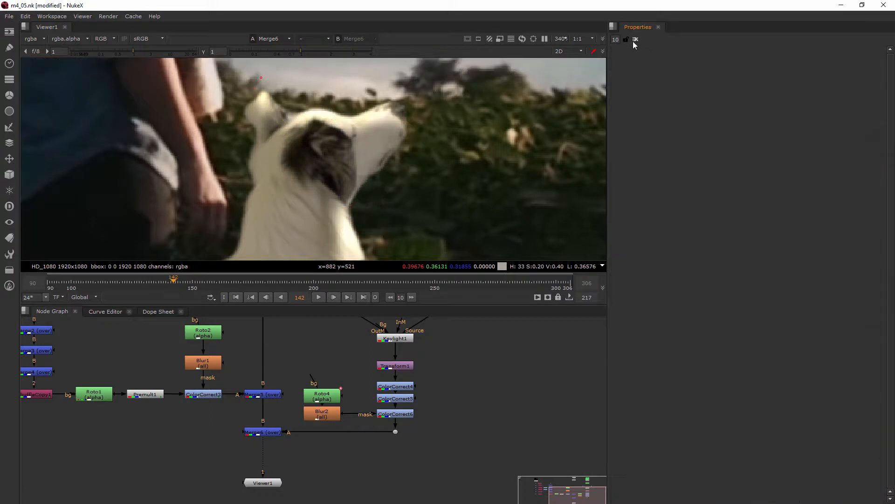
{"action": "scroll", "coordinate": [491, 224], "scroll_direction": "down", "scroll_amount": 6}
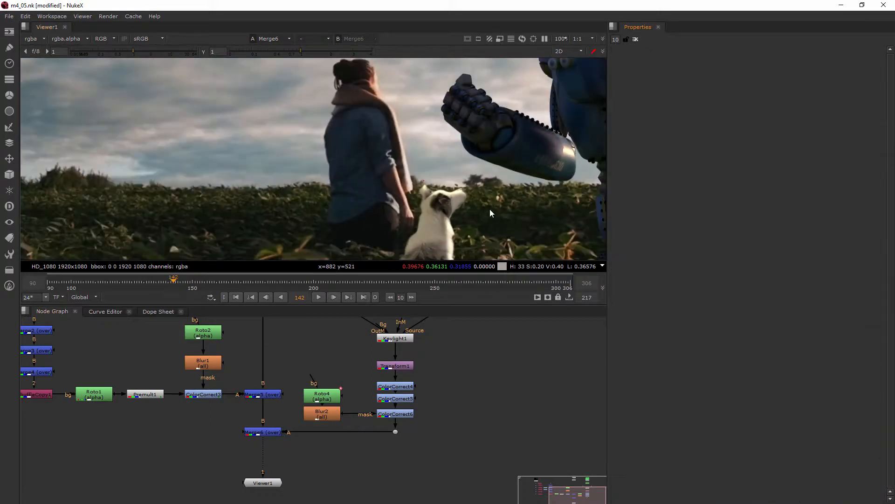
{"action": "scroll", "coordinate": [365, 120], "scroll_direction": "down", "scroll_amount": 5}
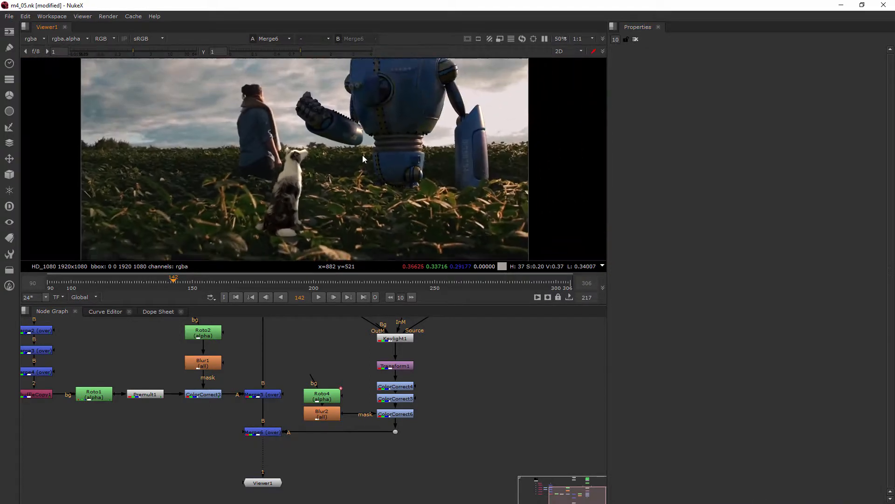
Zoom in on the dog, open the Roto4 shape and adjust its Bezier points along the dog's back at frame 142.
{"action": "middle_click_drag", "start_coordinate": [365, 155], "coordinate": [341, 170]}
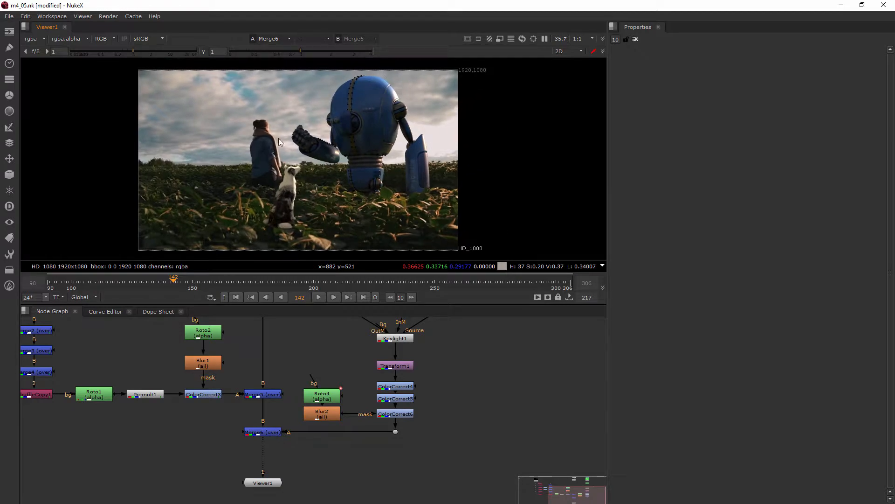
{"action": "scroll", "coordinate": [289, 170], "scroll_direction": "up", "scroll_amount": 6}
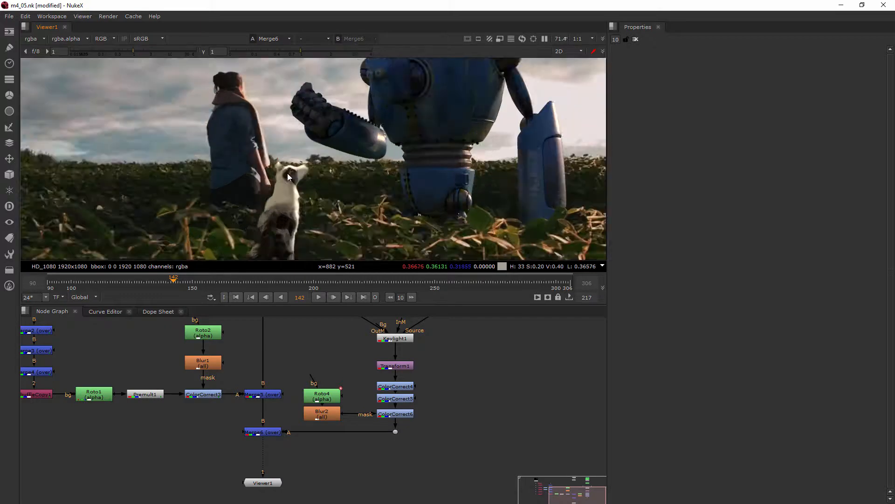
{"action": "scroll", "coordinate": [273, 166], "scroll_direction": "up", "scroll_amount": 3}
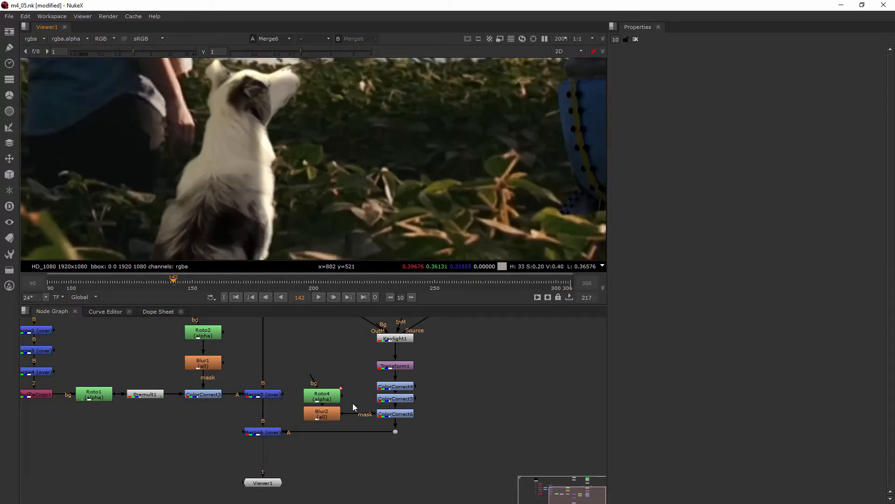
{"action": "double_click", "coordinate": [321, 396]}
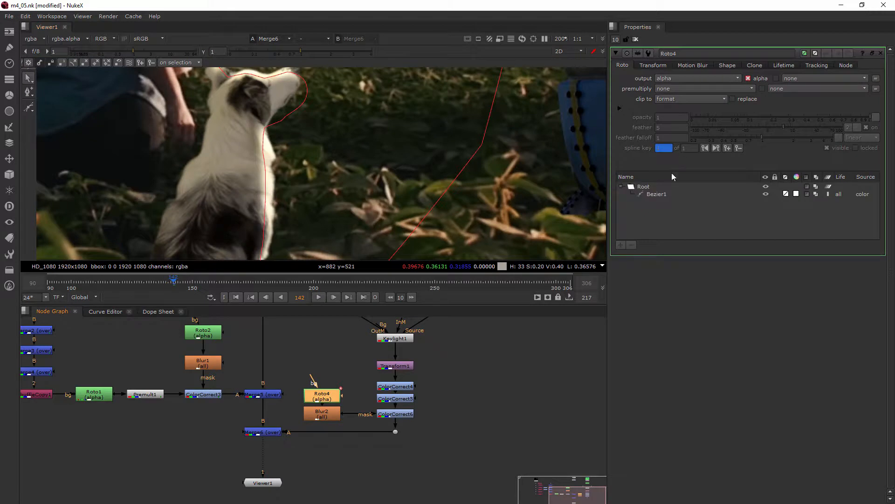
{"action": "left_click", "coordinate": [655, 194]}
{"action": "left_click_drag", "start_coordinate": [254, 141], "coordinate": [284, 247]}
{"action": "left_click_drag", "start_coordinate": [267, 185], "coordinate": [269, 184]}
{"action": "left_click", "coordinate": [345, 185]}
{"action": "left_click", "coordinate": [382, 198]}
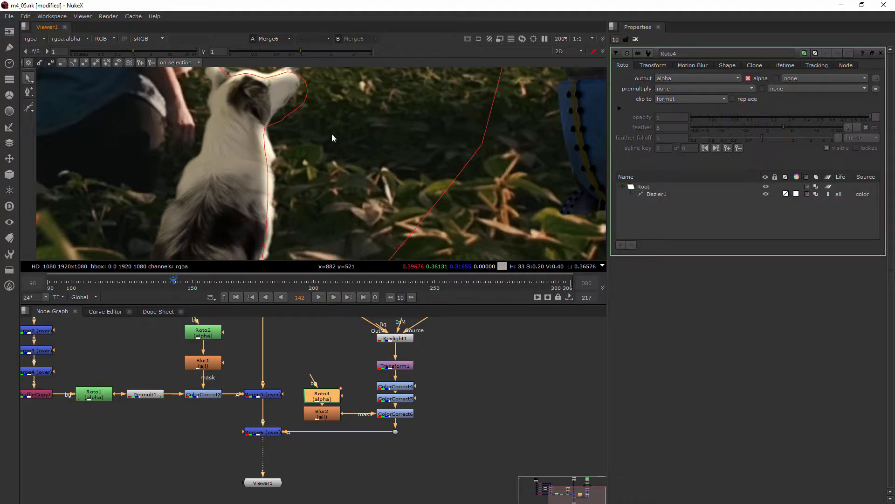
Go to frame 123 and reshape the Roto4 Bezier around the dog's head and back, keying the new shape.
{"action": "left_click_drag", "start_coordinate": [155, 281], "coordinate": [82, 284]}
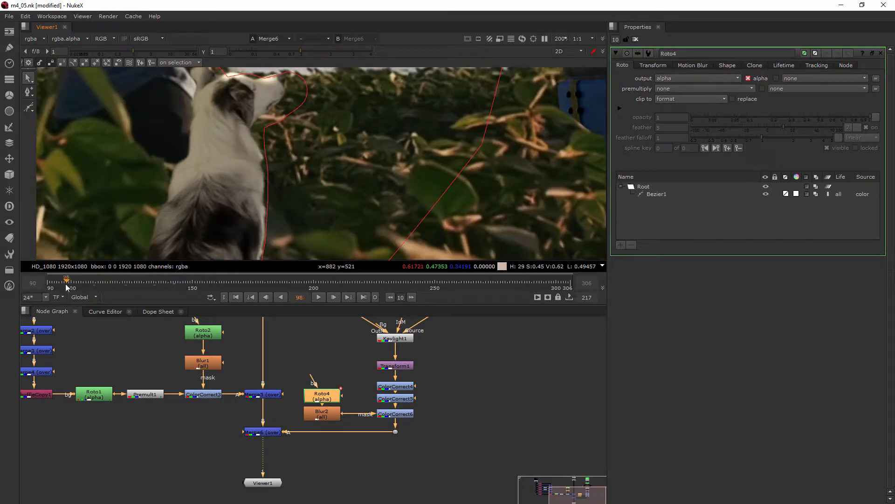
{"action": "left_click", "coordinate": [130, 287]}
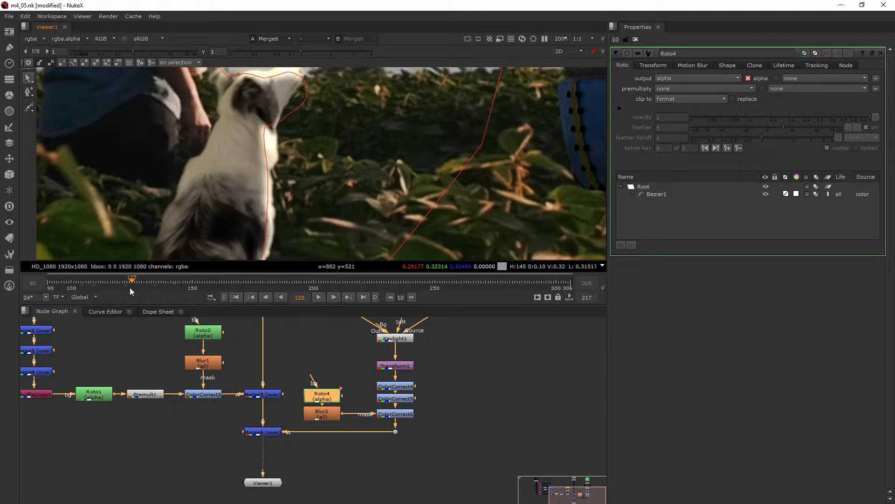
{"action": "left_click", "coordinate": [127, 286]}
{"action": "left_click_drag", "start_coordinate": [343, 116], "coordinate": [156, 215]}
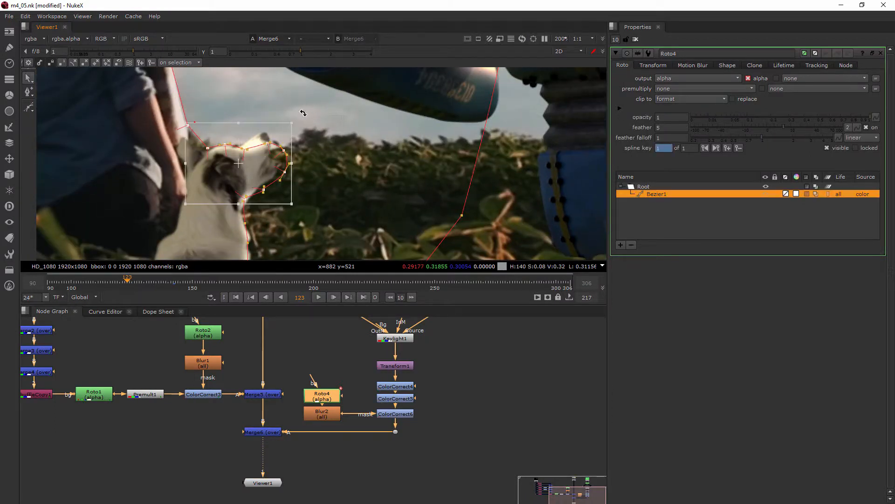
{"action": "left_click_drag", "start_coordinate": [297, 117], "coordinate": [286, 103]}
{"action": "left_click_drag", "start_coordinate": [249, 145], "coordinate": [248, 149]}
{"action": "left_click", "coordinate": [303, 185]}
{"action": "middle_click_drag", "start_coordinate": [298, 196], "coordinate": [270, 166]}
{"action": "scroll", "coordinate": [303, 200], "scroll_direction": "down", "scroll_amount": 1}
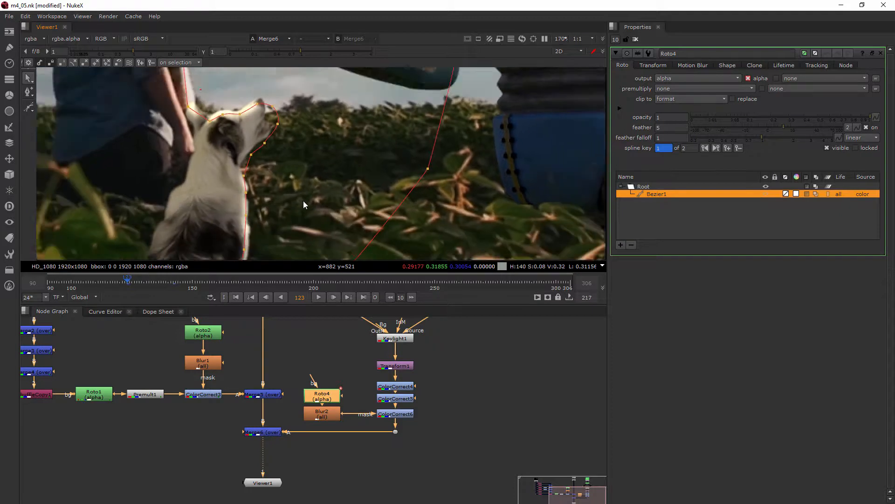
{"action": "middle_click_drag", "start_coordinate": [303, 201], "coordinate": [270, 153]}
{"action": "left_click_drag", "start_coordinate": [268, 139], "coordinate": [202, 253]}
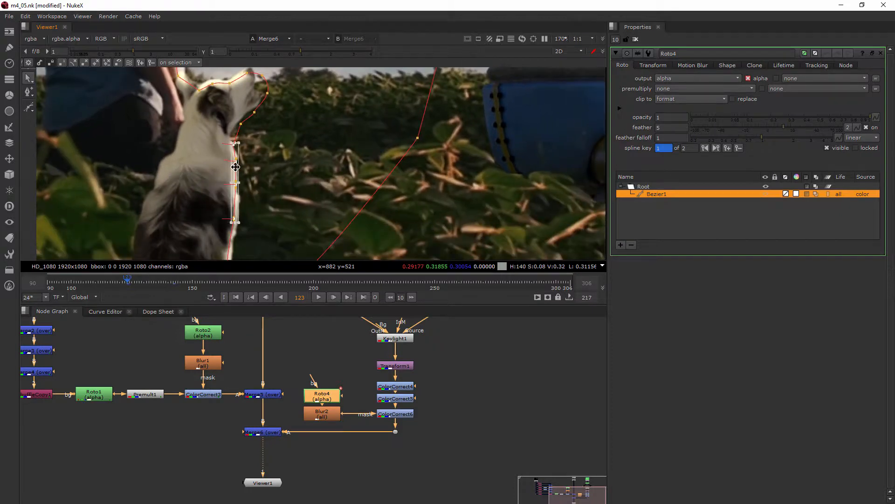
{"action": "scroll", "coordinate": [233, 168], "scroll_direction": "up", "scroll_amount": 3}
{"action": "left_click_drag", "start_coordinate": [235, 169], "coordinate": [231, 170]}
{"action": "scroll", "coordinate": [290, 167], "scroll_direction": "down", "scroll_amount": 3}
{"action": "left_click", "coordinate": [314, 168]}
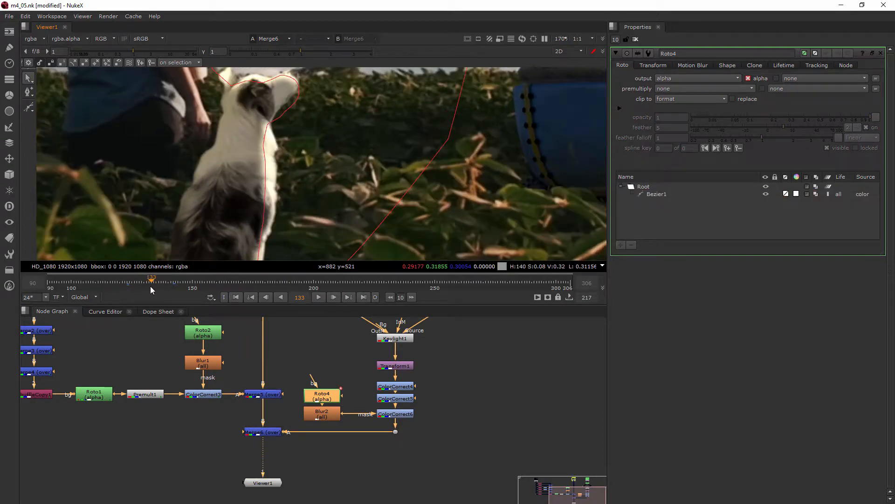
Move to frame 133, open the Dope Sheet and select the Roto4 Bezier keyframes.
{"action": "mouse_move", "coordinate": [149, 287]}
{"action": "left_mouse_down"}
{"action": "mouse_move", "coordinate": [132, 284]}
{"action": "mouse_move", "coordinate": [170, 294]}
{"action": "mouse_move", "coordinate": [153, 292]}
{"action": "left_mouse_up"}
{"action": "left_click", "coordinate": [156, 311]}
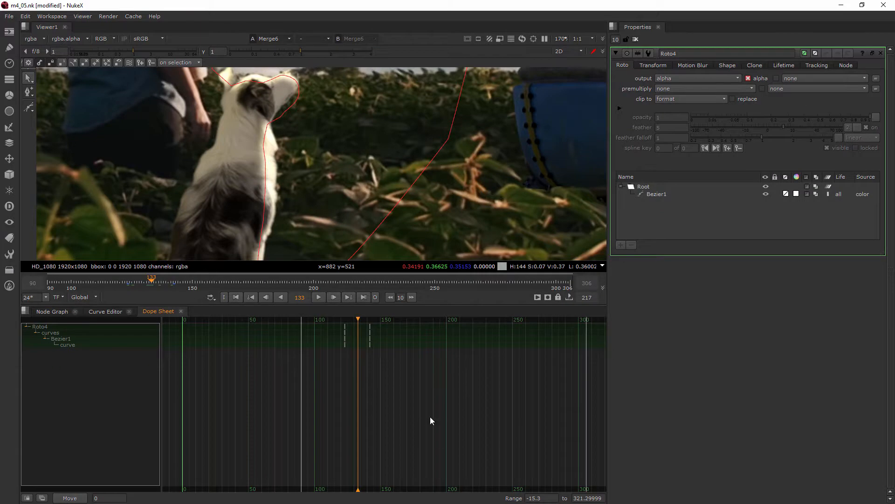
{"action": "left_click_drag", "start_coordinate": [360, 340], "coordinate": [360, 340]}
{"action": "mouse_move", "coordinate": [393, 379]}
{"action": "left_mouse_down"}
{"action": "mouse_move", "coordinate": [359, 323]}
{"action": "mouse_move", "coordinate": [367, 339]}
{"action": "mouse_move", "coordinate": [358, 340]}
{"action": "left_mouse_up"}
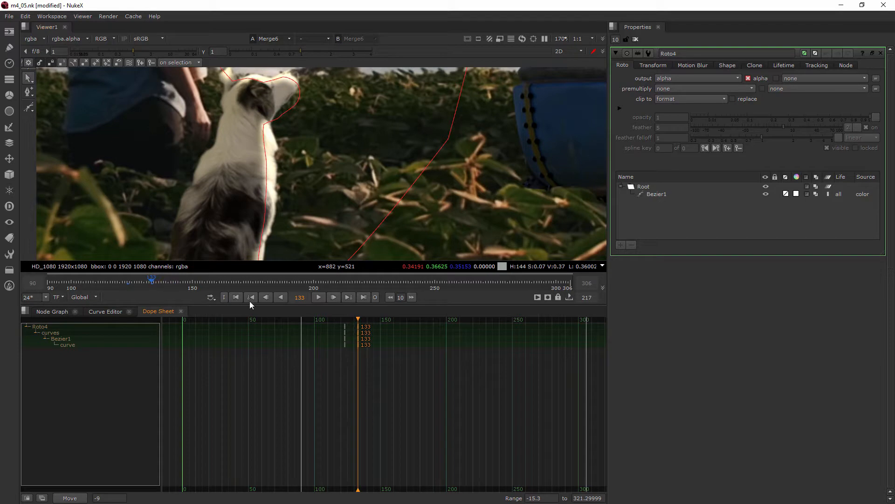
Go to frame 113 and reshape the Roto4 Bezier around the dog's head and back.
{"action": "left_click_drag", "start_coordinate": [358, 322], "coordinate": [332, 332]}
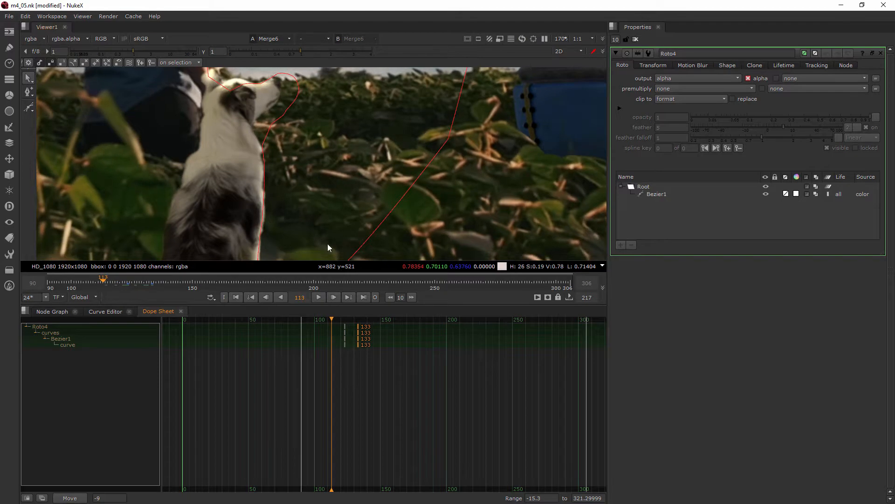
{"action": "scroll", "coordinate": [315, 186], "scroll_direction": "down", "scroll_amount": 2}
{"action": "left_click_drag", "start_coordinate": [330, 134], "coordinate": [222, 199]}
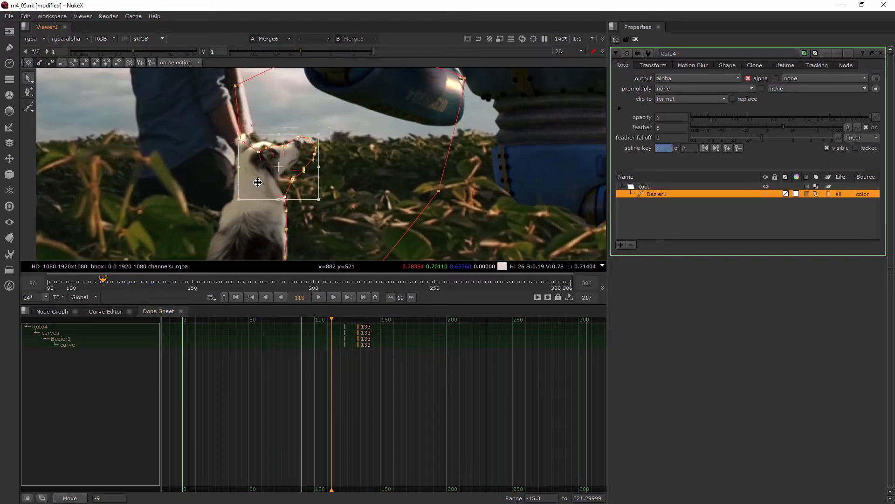
{"action": "scroll", "coordinate": [295, 152], "scroll_direction": "up", "scroll_amount": 2}
{"action": "left_click_drag", "start_coordinate": [331, 115], "coordinate": [339, 125]}
{"action": "left_click_drag", "start_coordinate": [279, 156], "coordinate": [279, 155]}
{"action": "left_click", "coordinate": [374, 169]}
{"action": "scroll", "coordinate": [310, 224], "scroll_direction": "down", "scroll_amount": 2}
{"action": "middle_click_drag", "start_coordinate": [309, 226], "coordinate": [309, 156]}
{"action": "left_click_drag", "start_coordinate": [311, 150], "coordinate": [246, 254]}
{"action": "middle_click_drag", "start_coordinate": [301, 188], "coordinate": [305, 217]}
{"action": "left_click_drag", "start_coordinate": [278, 200], "coordinate": [277, 187]}
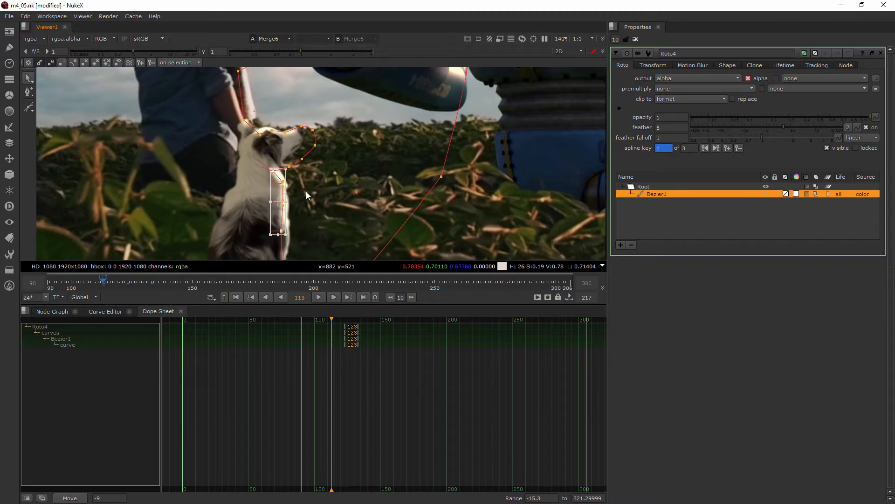
Refine the Bezier points along the dog's chest and head at frame 113, then deselect the shape.
{"action": "middle_click_drag", "start_coordinate": [315, 189], "coordinate": [312, 214]}
{"action": "scroll", "coordinate": [295, 196], "scroll_direction": "up", "scroll_amount": 6}
{"action": "left_click_drag", "start_coordinate": [280, 162], "coordinate": [284, 144]}
{"action": "left_click_drag", "start_coordinate": [232, 173], "coordinate": [244, 167]}
{"action": "left_click", "coordinate": [308, 183]}
{"action": "scroll", "coordinate": [309, 185], "scroll_direction": "down", "scroll_amount": 3}
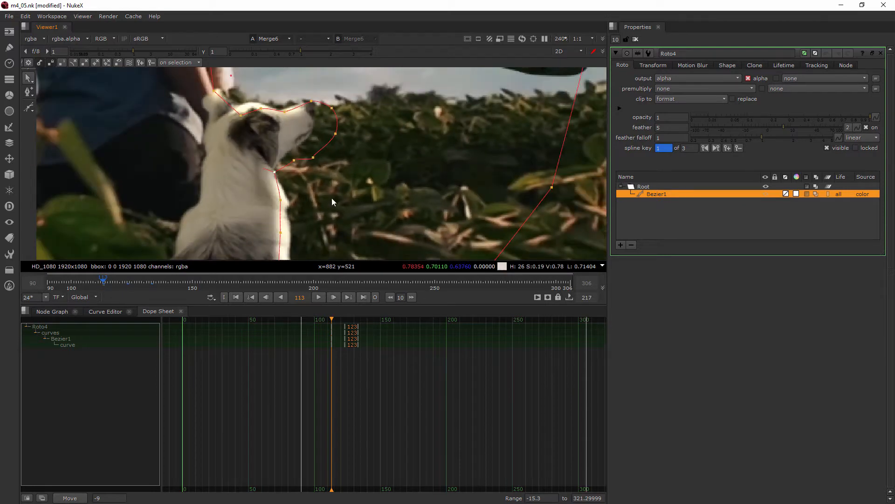
{"action": "scroll", "coordinate": [339, 202], "scroll_direction": "down", "scroll_amount": 6}
{"action": "left_click", "coordinate": [344, 204]}
{"action": "scroll", "coordinate": [357, 212], "scroll_direction": "down", "scroll_amount": 3}
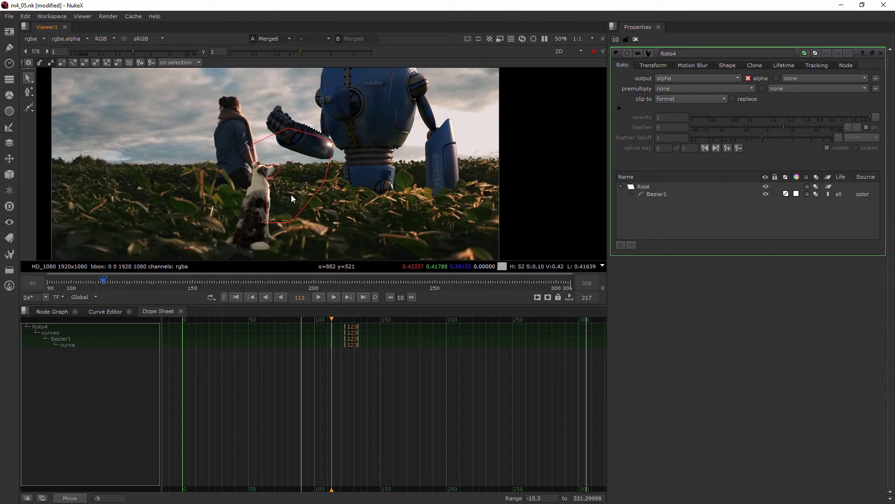
Clear the properties, reopen Roto4 and scrub the timeline to review the animated rim-light mask on the dog.
{"action": "left_click", "coordinate": [636, 39]}
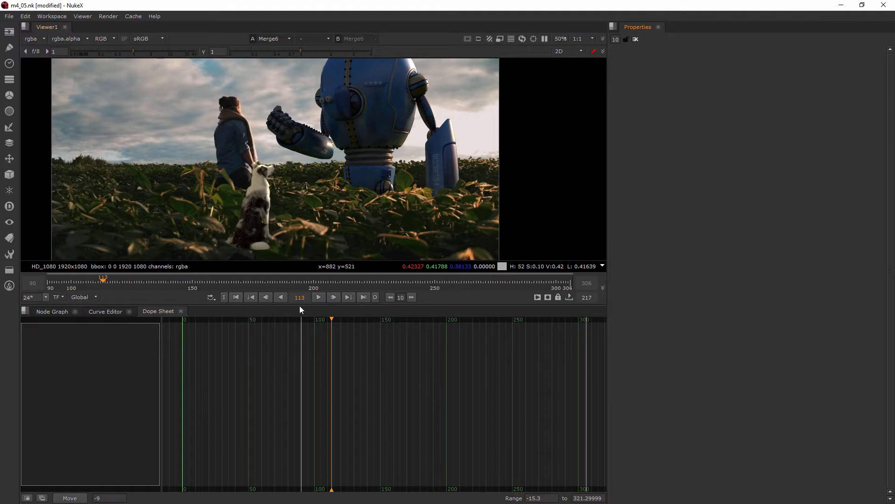
{"action": "left_click_drag", "start_coordinate": [219, 282], "coordinate": [135, 302]}
{"action": "left_click", "coordinate": [52, 312]}
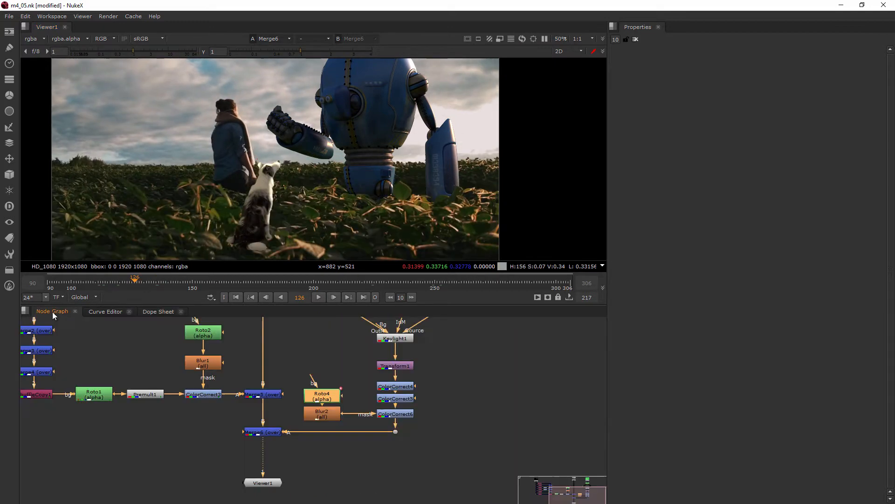
{"action": "double_click", "coordinate": [337, 399]}
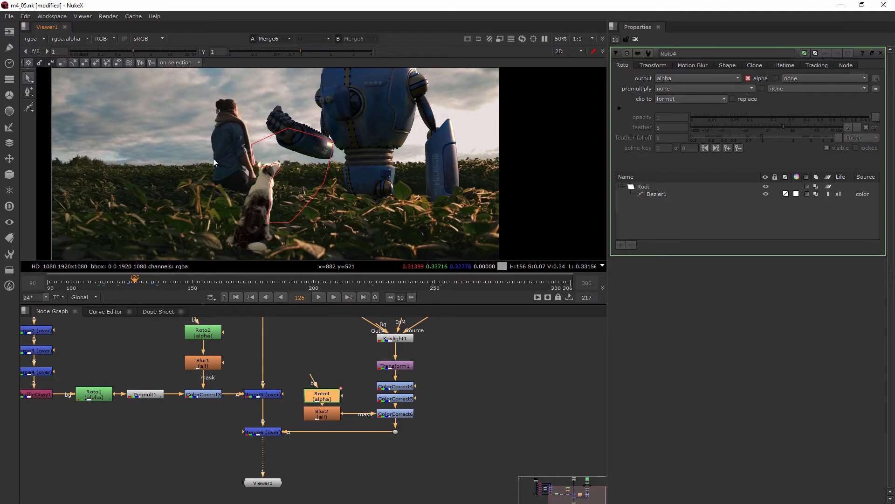
{"action": "left_click", "coordinate": [397, 284]}
{"action": "left_click_drag", "start_coordinate": [396, 285], "coordinate": [189, 282]}
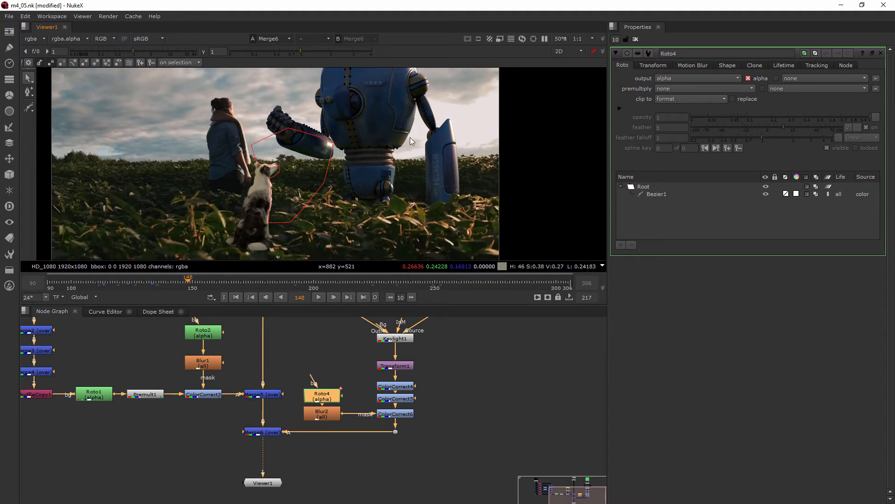